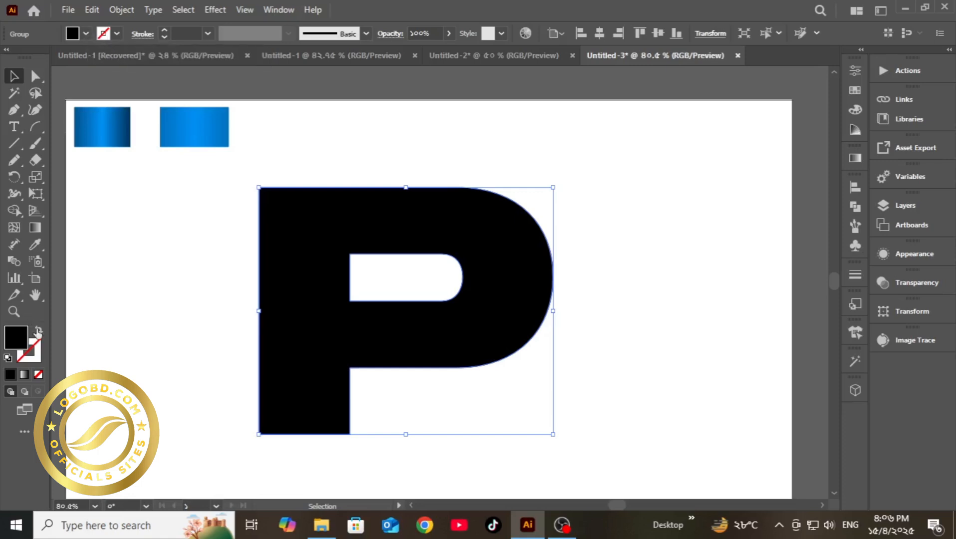
- Swap the letter P's fill and stroke to leave only its outline, and draw a rectangle across the stem level with the counter
key(shift+x)
click(162, 378)
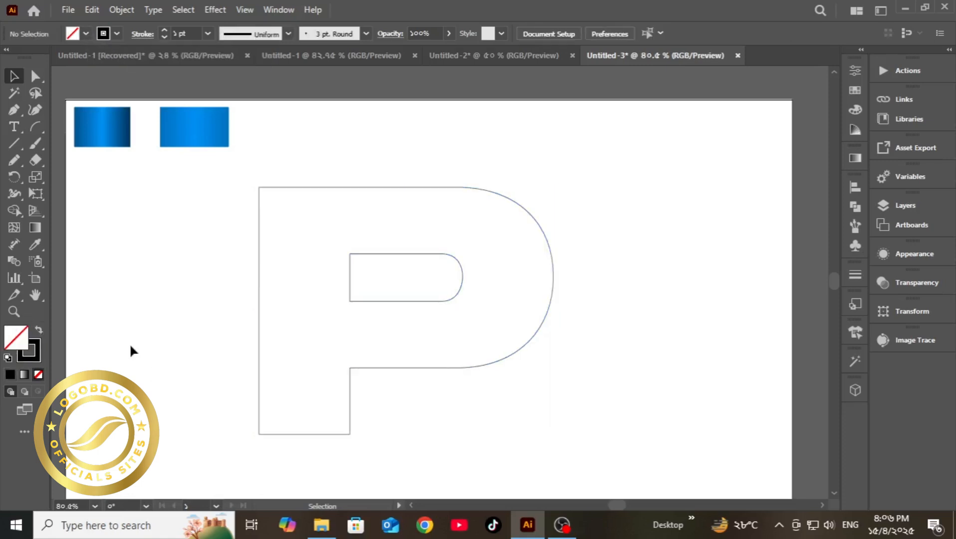
click(17, 146)
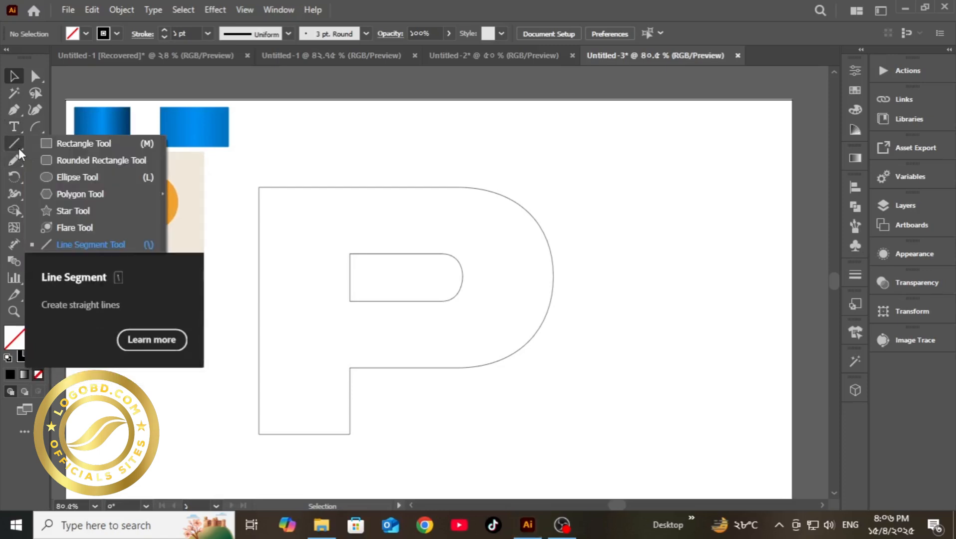
click(67, 149)
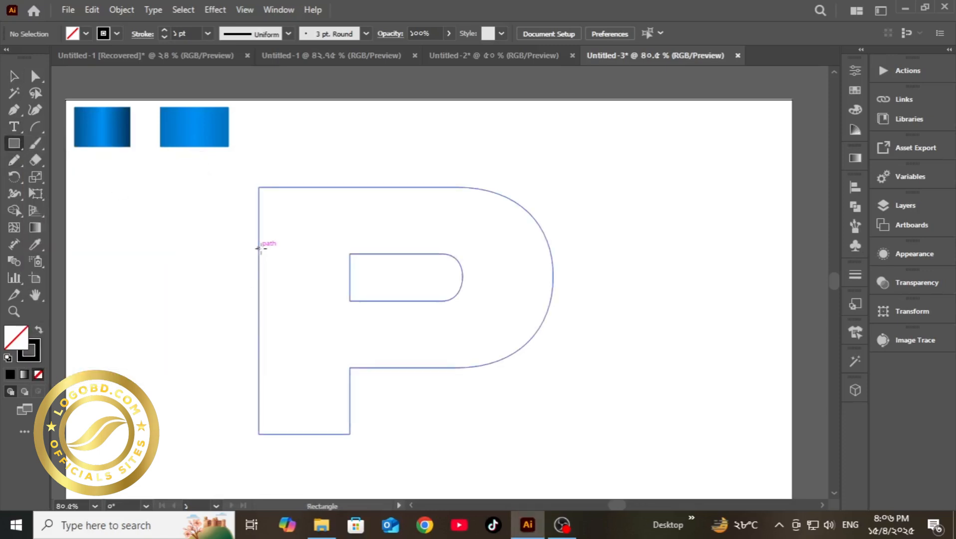
drag(347, 255, 257, 301)
click(14, 76)
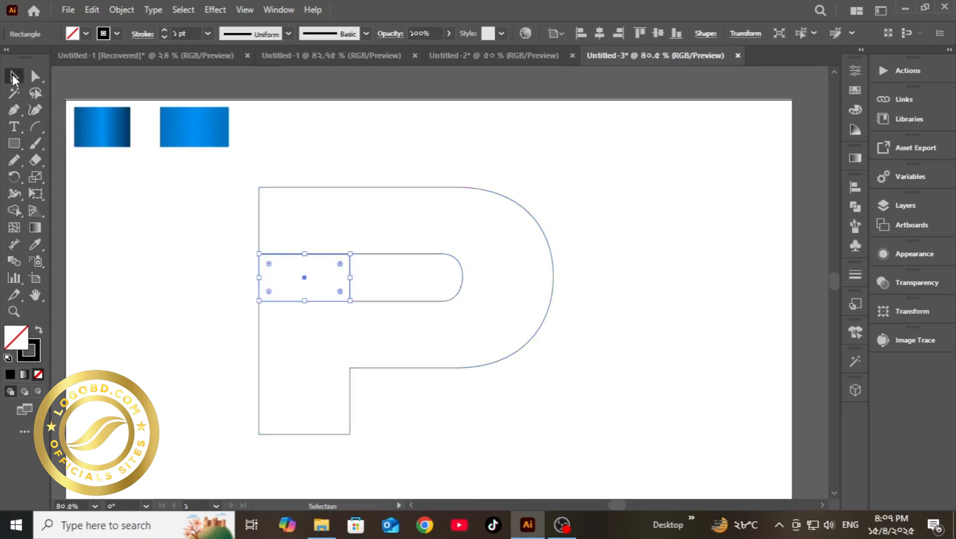
click(211, 302)
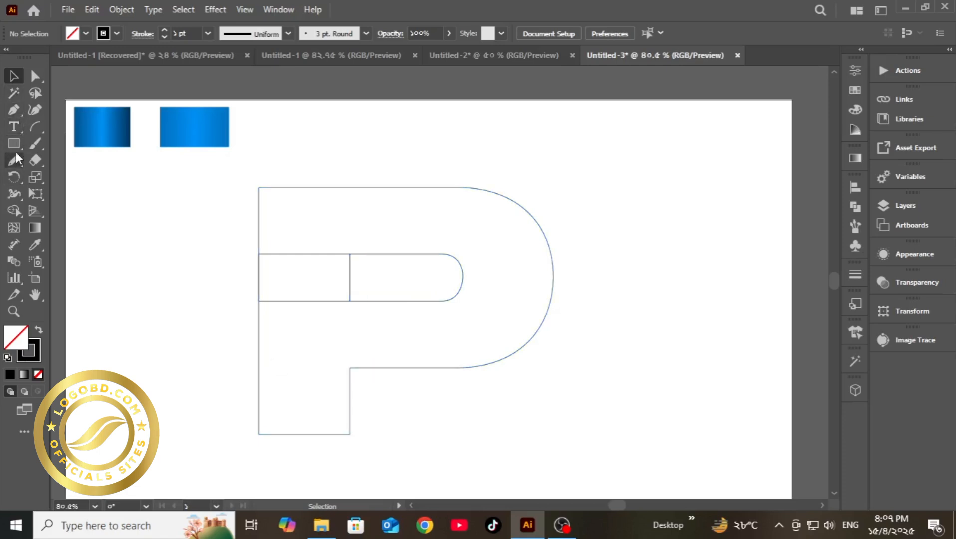
- Draw a horizontal line across the P's stem, continuing the bowl's lower edge to the stem's outer side
drag(15, 144, 85, 246)
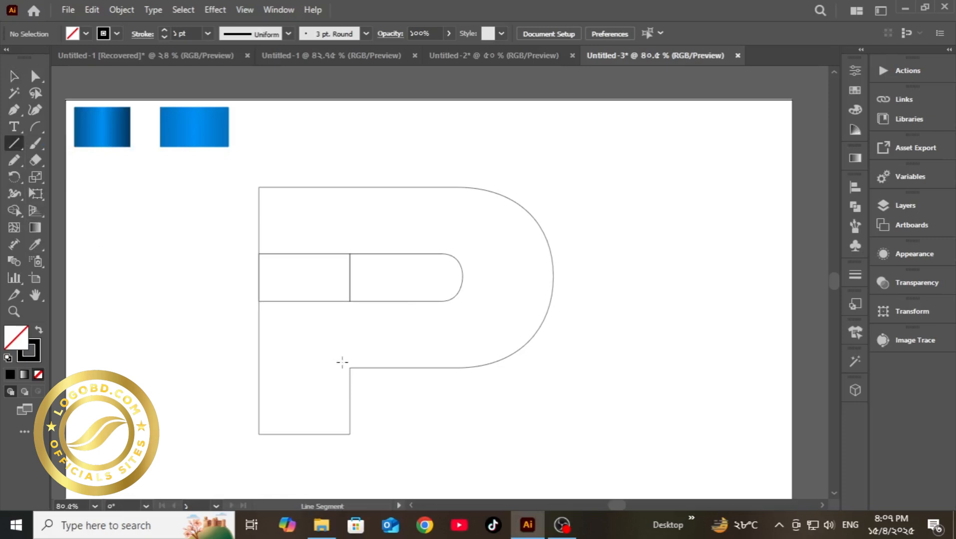
drag(350, 368, 257, 353)
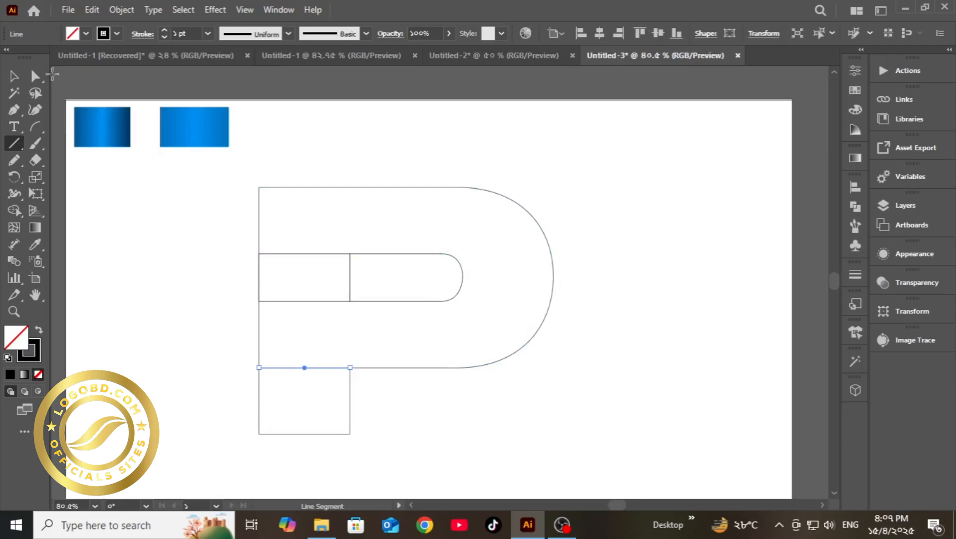
click(14, 76)
click(125, 337)
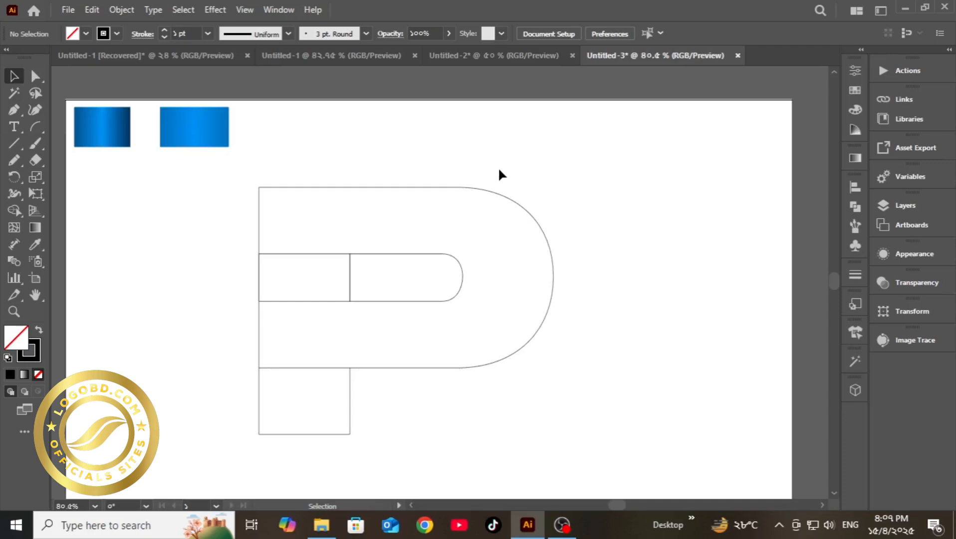
- Draw a straight vertical line through the curved outer part of the bowl, extending above and below the letter
drag(499, 169, 505, 268)
click(12, 145)
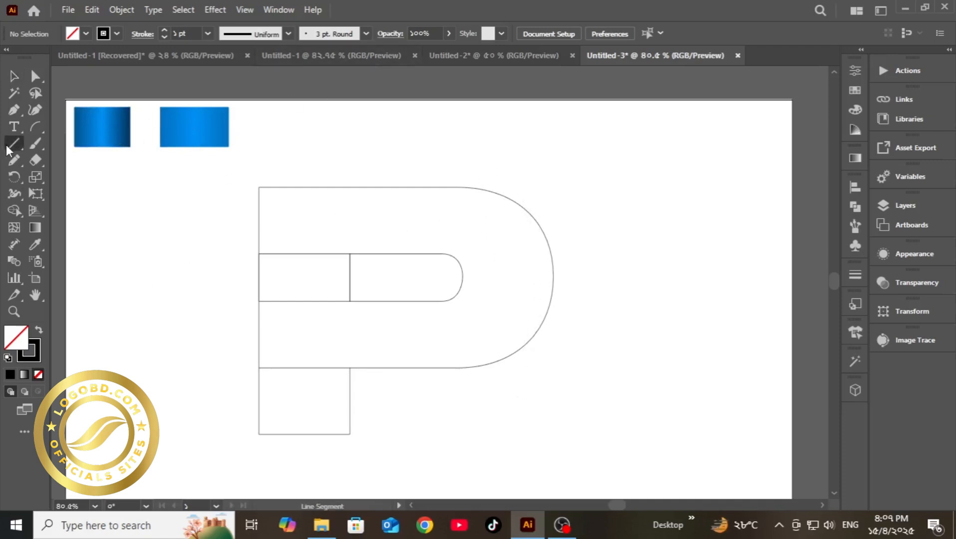
mouse_move(508, 147)
mouse_down()
mouse_move(505, 501)
mouse_move(506, 396)
mouse_move(505, 447)
mouse_up()
key(shift)
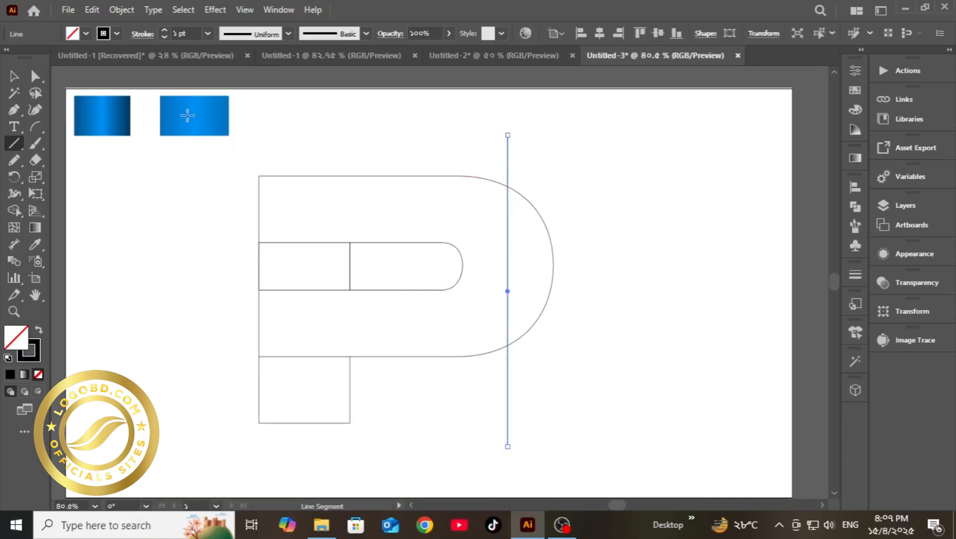
click(6, 80)
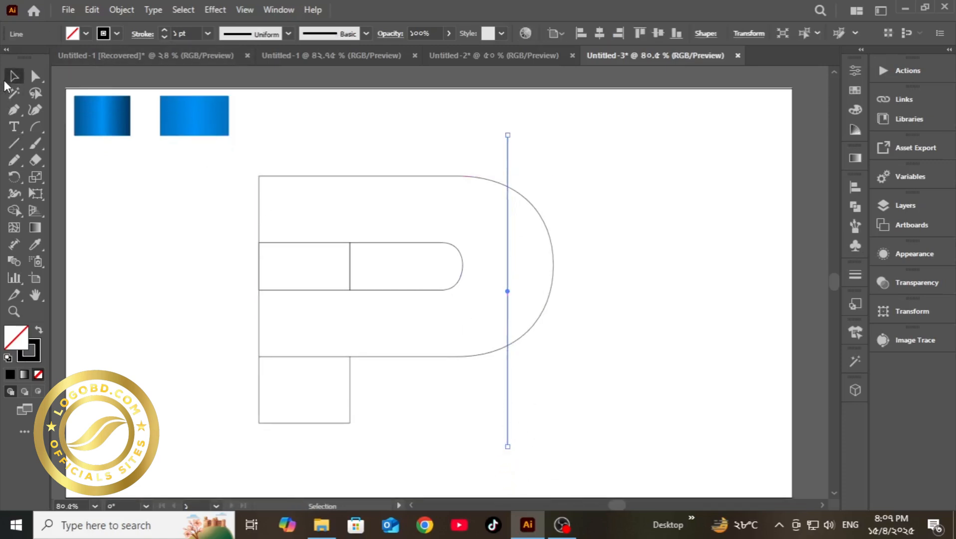
click(205, 388)
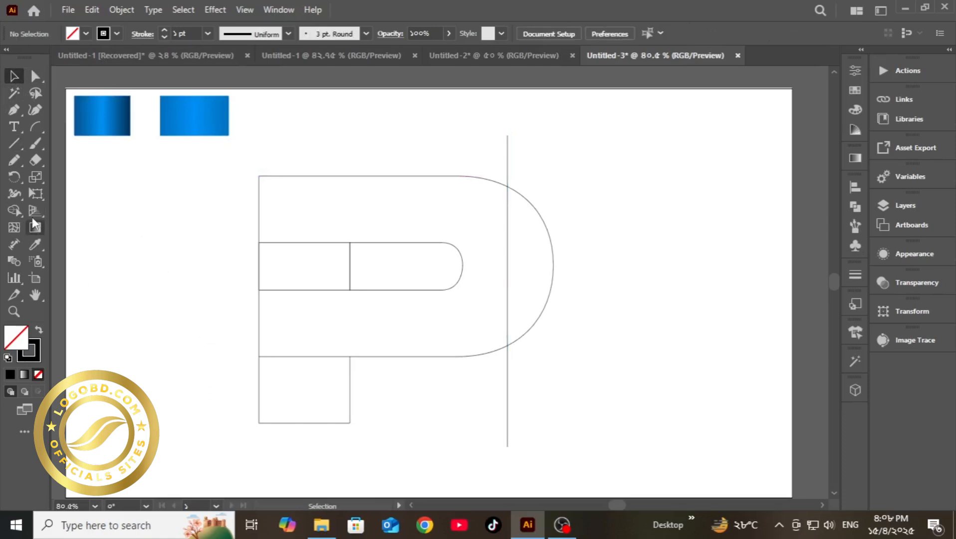
- Draw two circles touching the stem's outer edge, one filling the height of the upper arm and one the lower arm
right_click(14, 148)
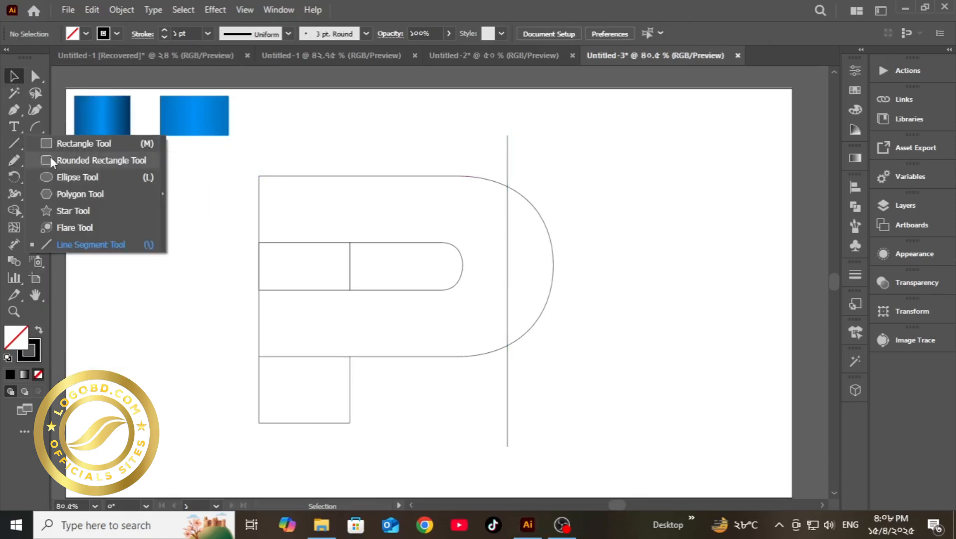
click(98, 181)
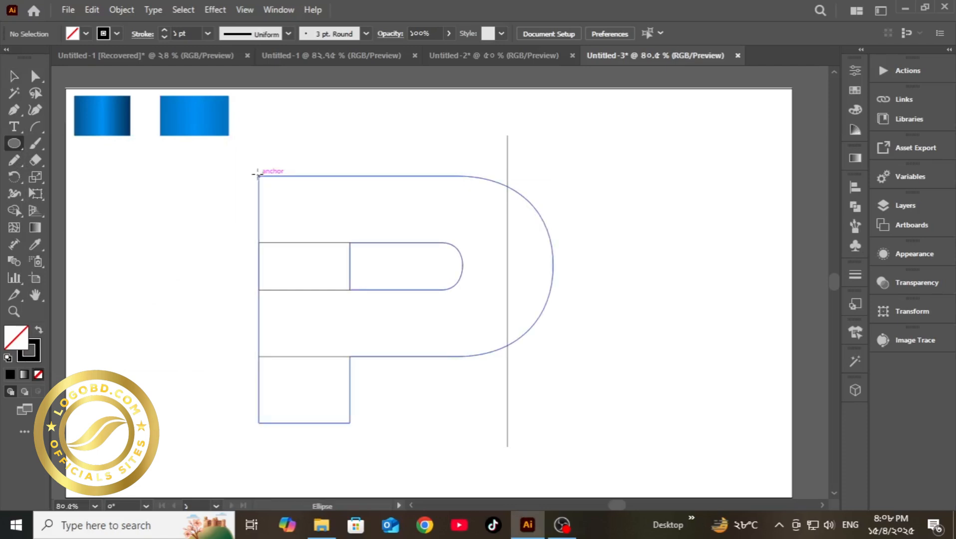
drag(259, 175, 328, 243)
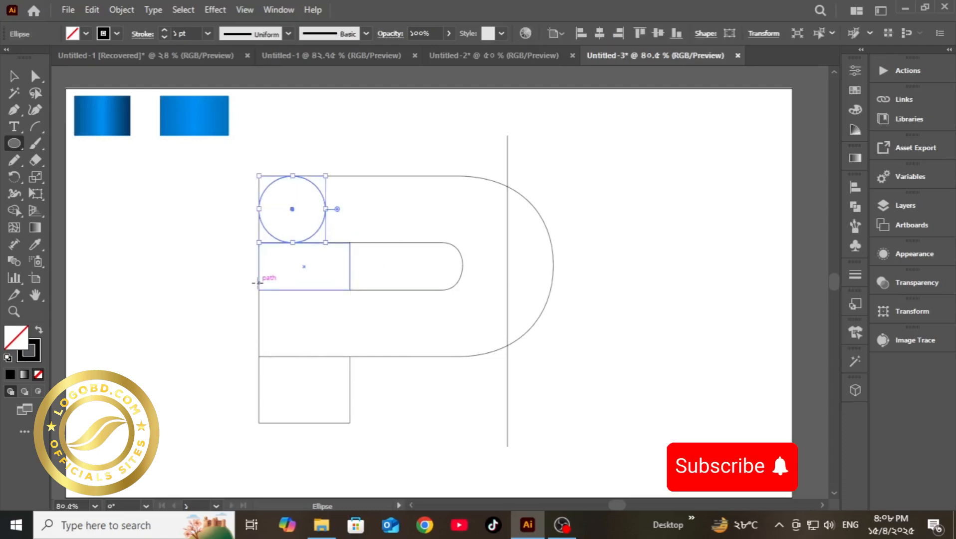
drag(259, 289, 326, 356)
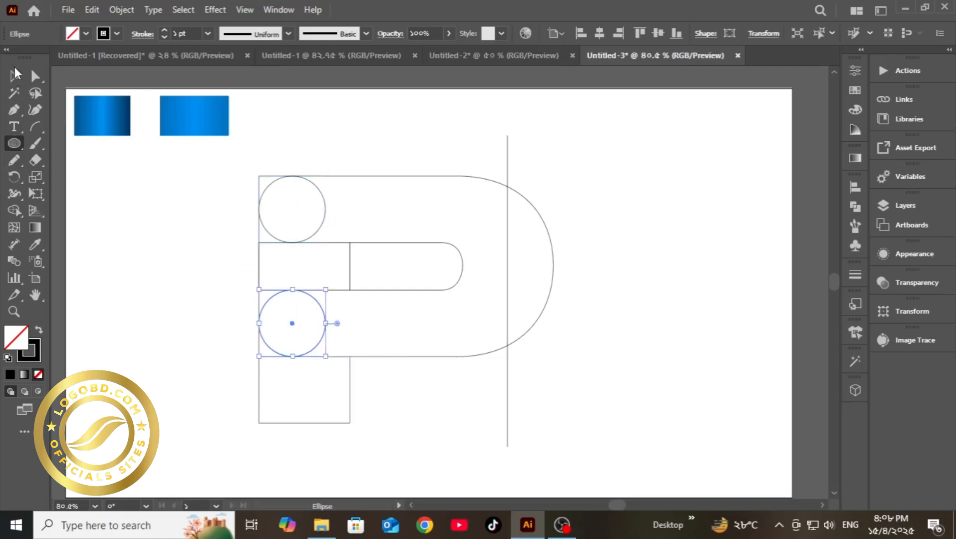
click(20, 80)
click(227, 314)
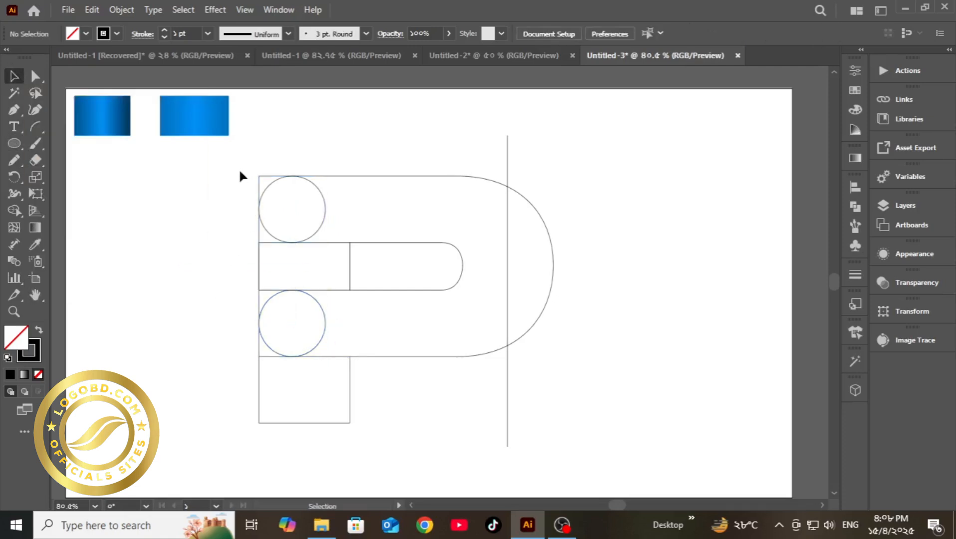
- Select all the P artwork and use Shape Builder with black fill to build the two rounded arm ends and the two stem rectangles
drag(238, 171, 525, 402)
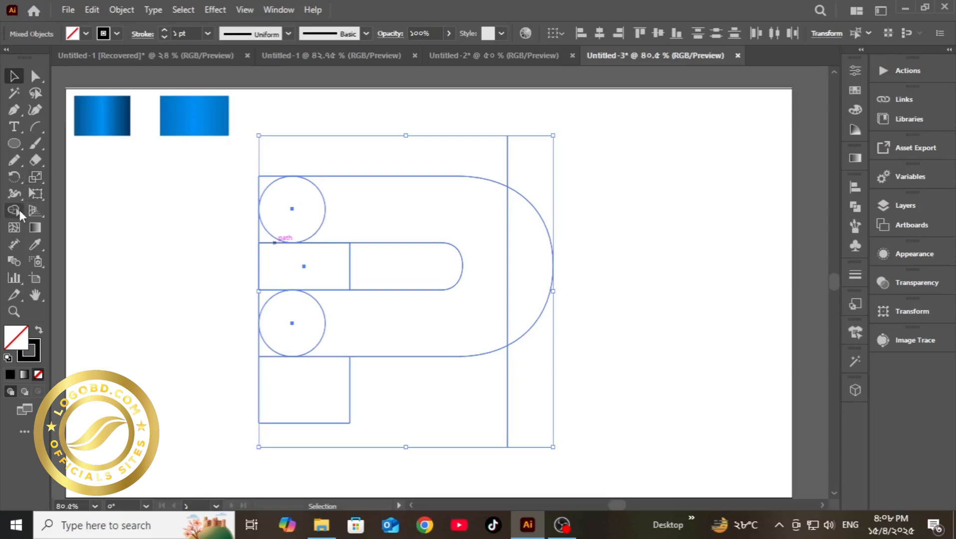
click(18, 210)
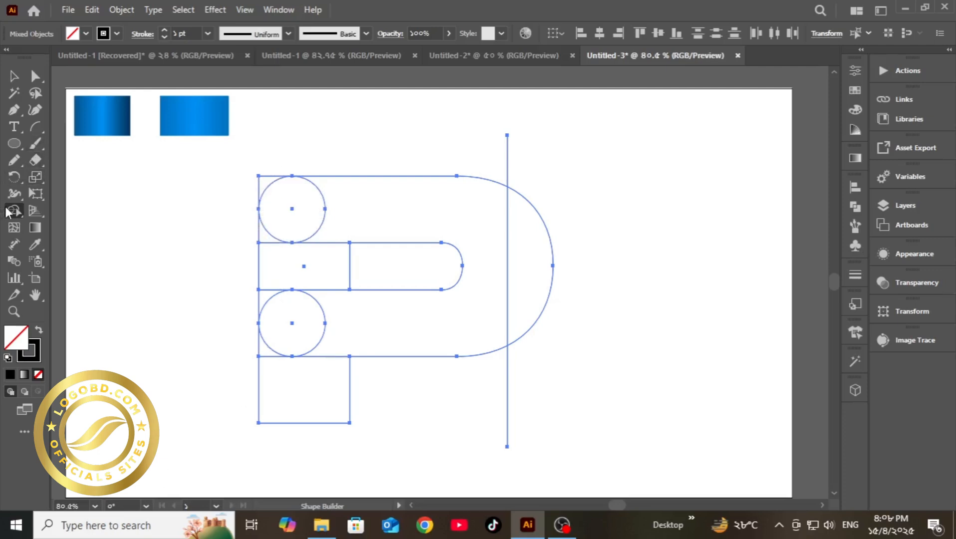
click(86, 33)
click(38, 57)
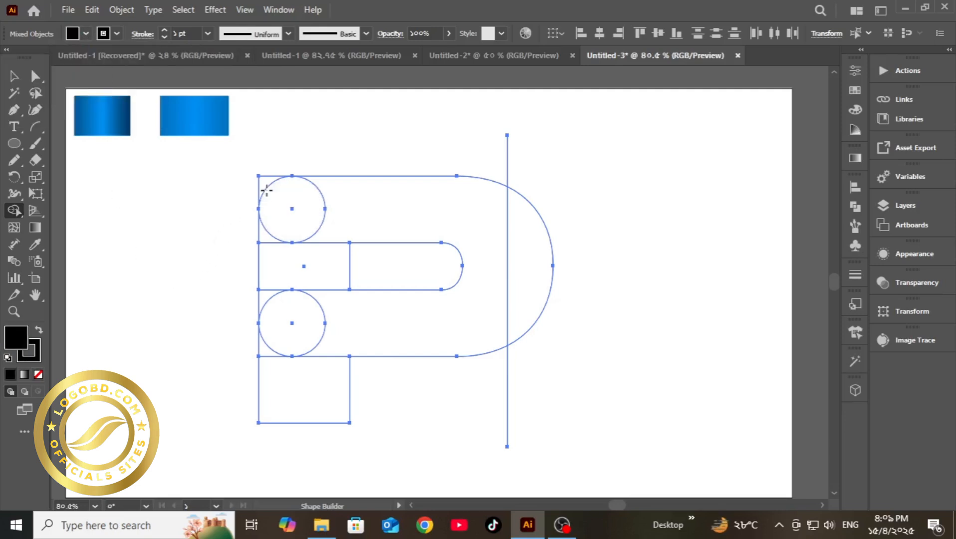
mouse_move(265, 188)
mouse_down()
mouse_move(291, 227)
mouse_move(260, 235)
mouse_up()
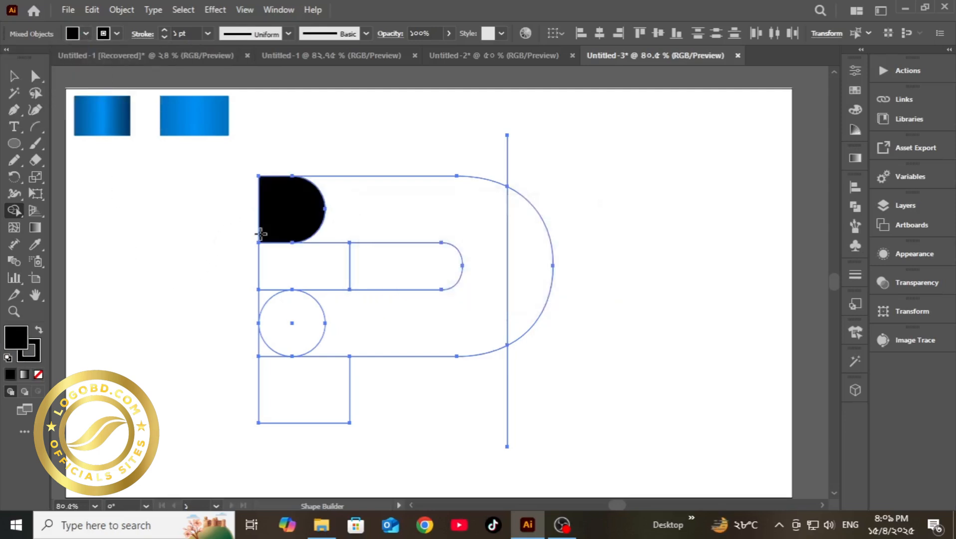
click(301, 263)
click(294, 386)
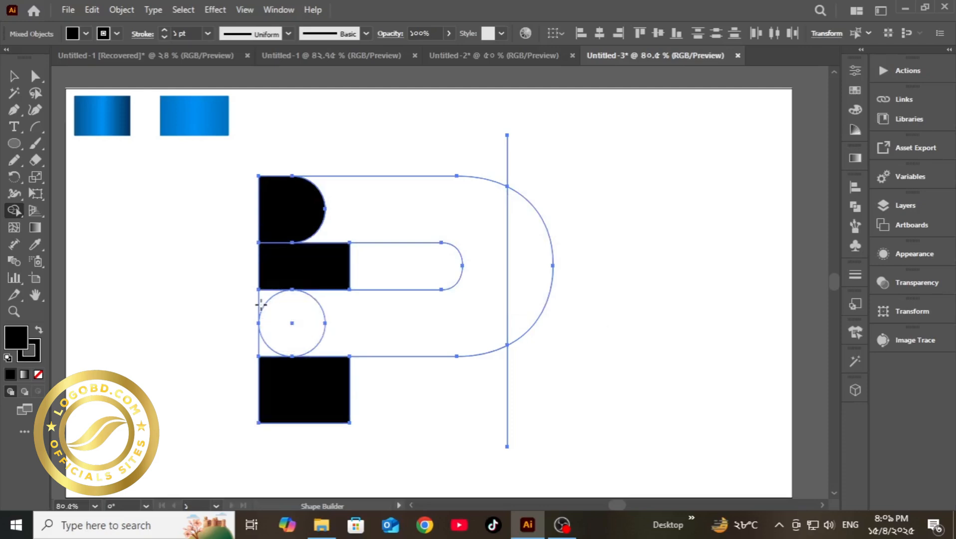
drag(265, 304, 269, 330)
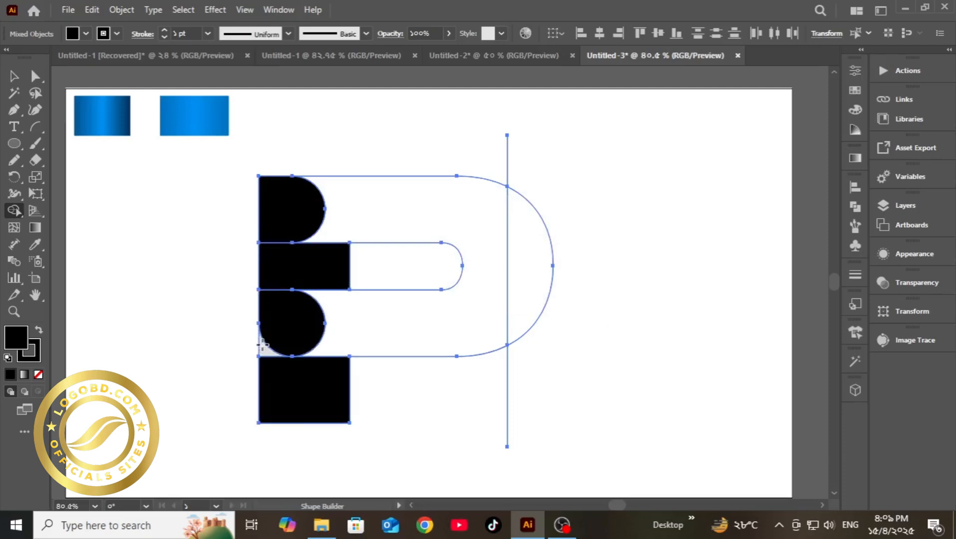
- Build the bowl's main body and the curved section beyond the vertical line as separate black shapes, and deselect the artwork
click(373, 334)
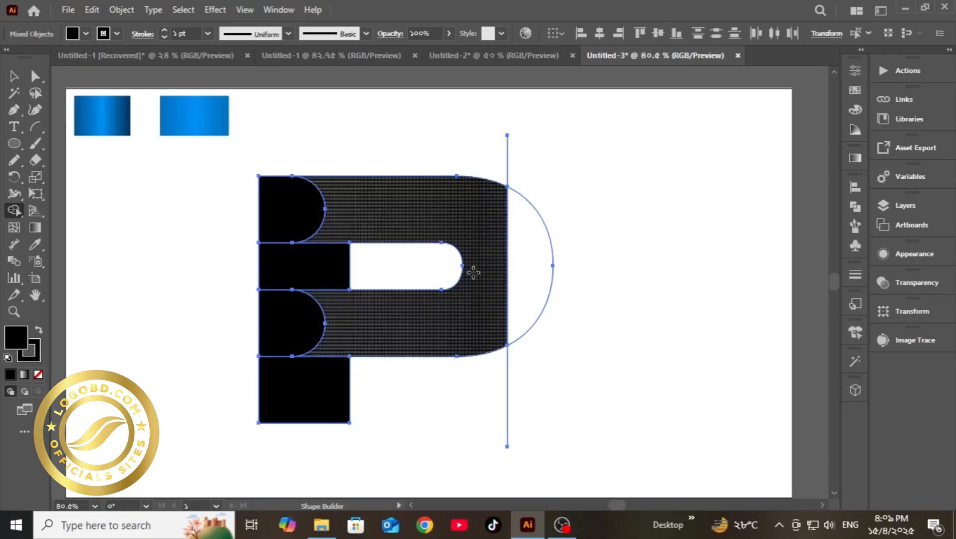
click(520, 246)
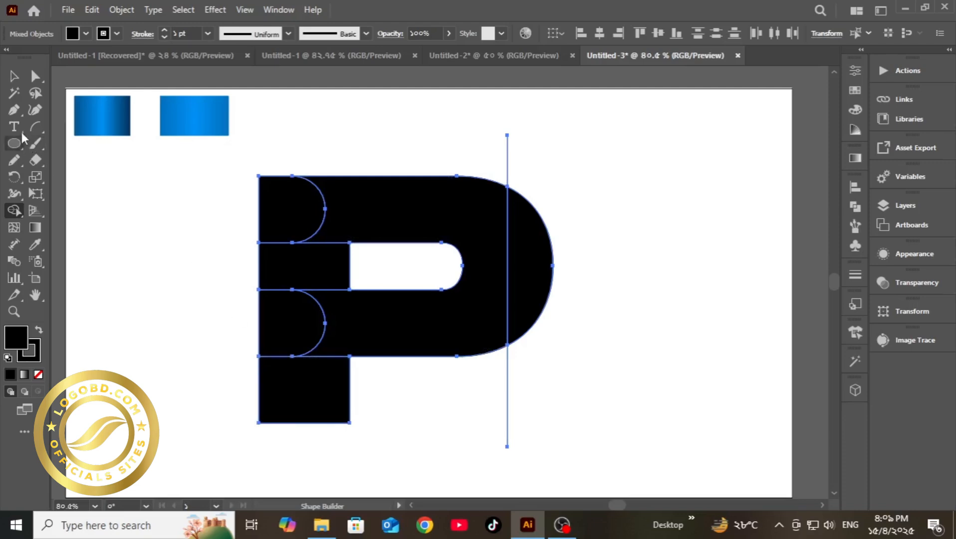
click(15, 77)
click(129, 357)
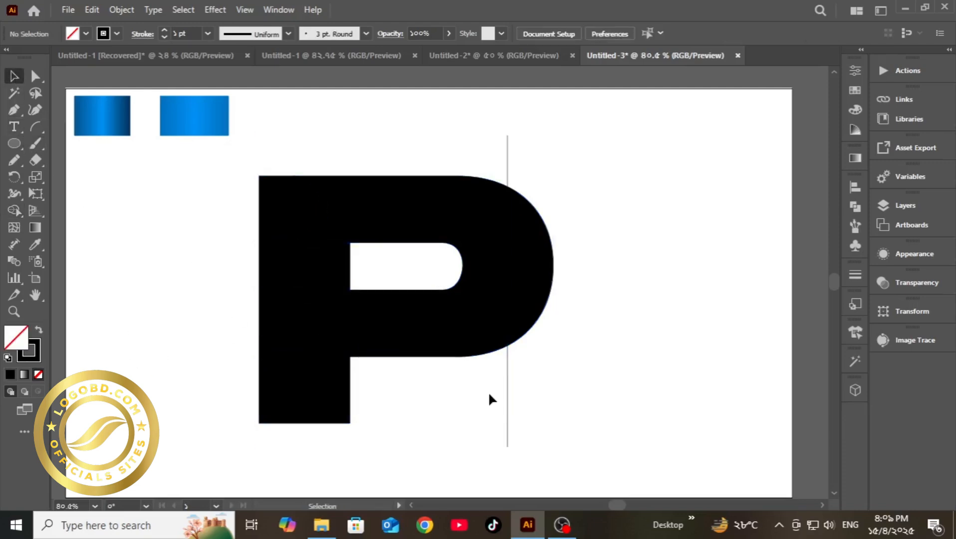
- Delete the leftover pieces of the vertical line below and above the P
drag(523, 400, 486, 397)
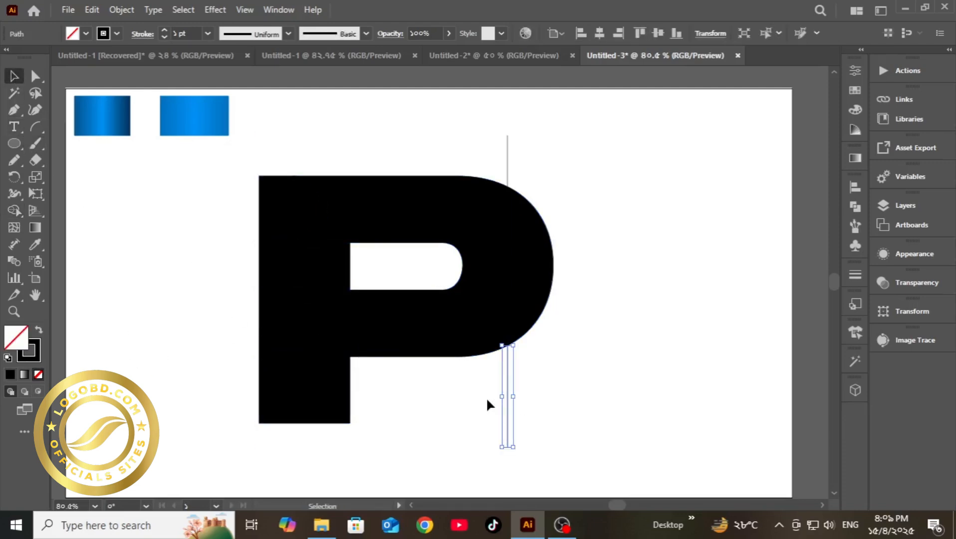
drag(503, 349, 494, 140)
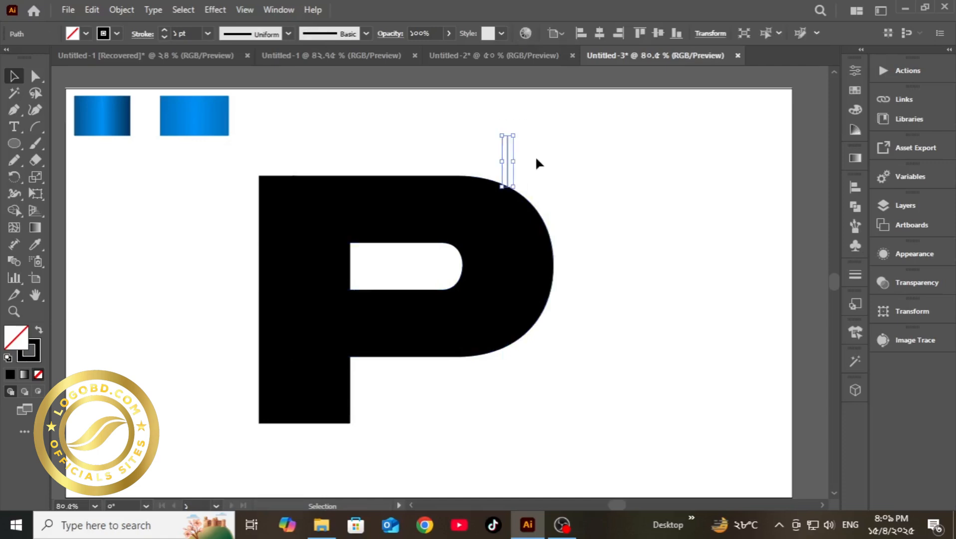
click(537, 164)
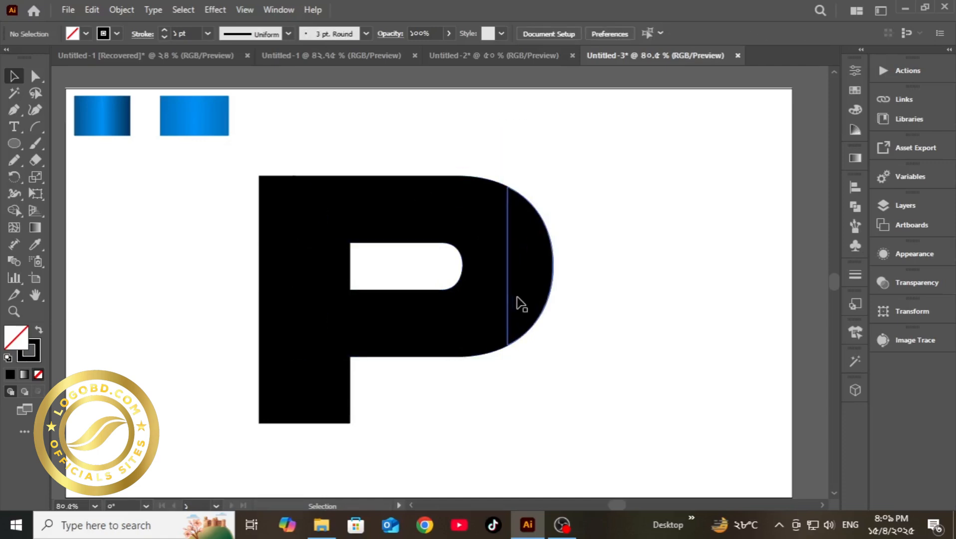
- Ungroup the P into its individual pieces
click(298, 309)
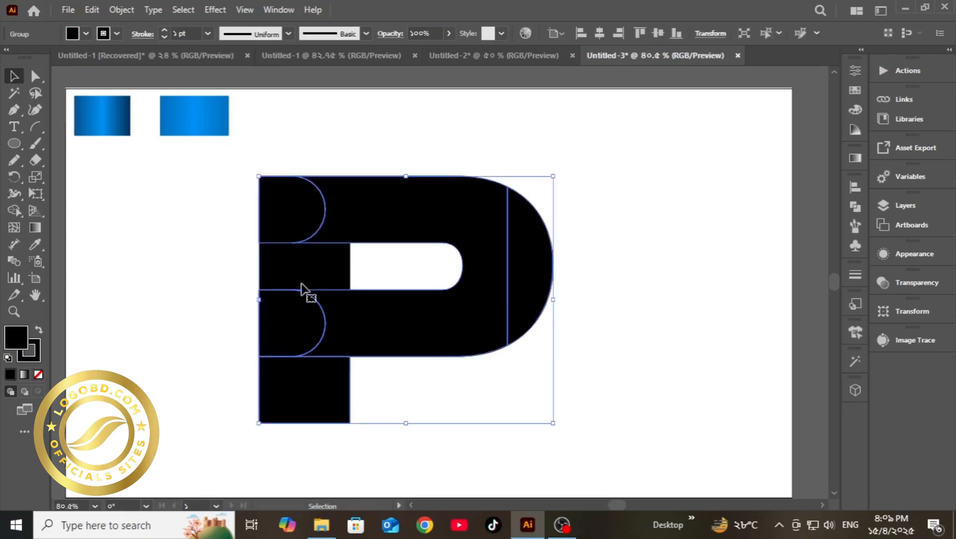
right_click(382, 305)
click(463, 372)
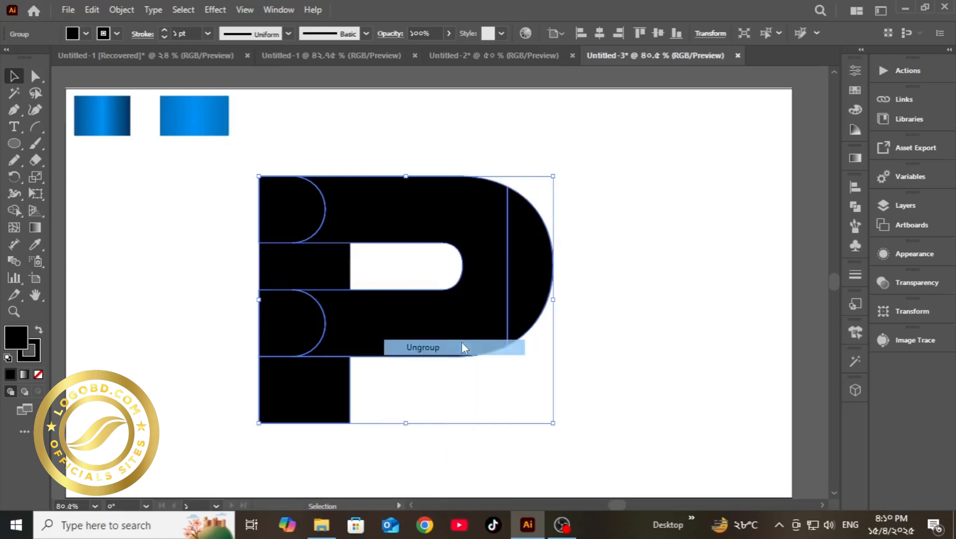
click(653, 340)
- Apply the lighter blue gradient from the second sample rectangle to both rounded arm-end pieces with the Eyedropper
click(294, 313)
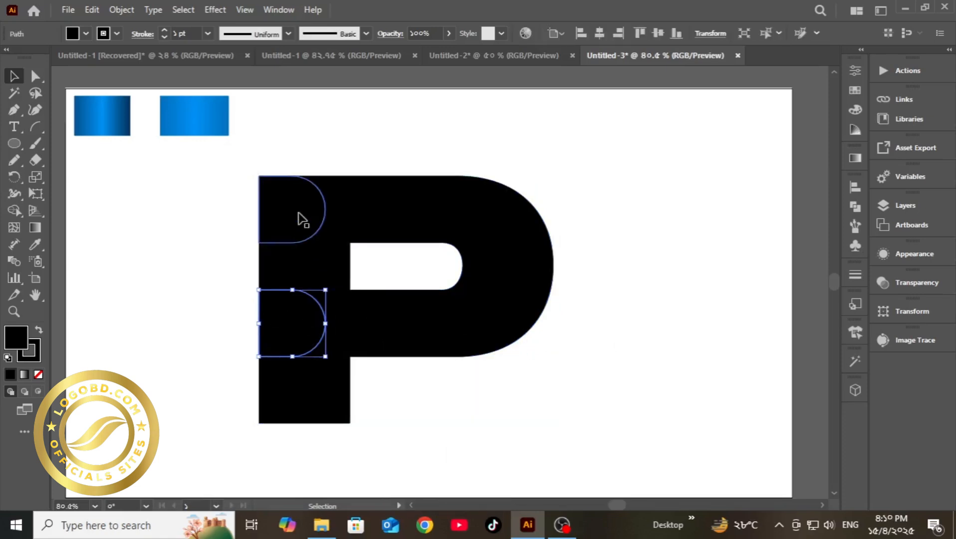
shift+click(304, 219)
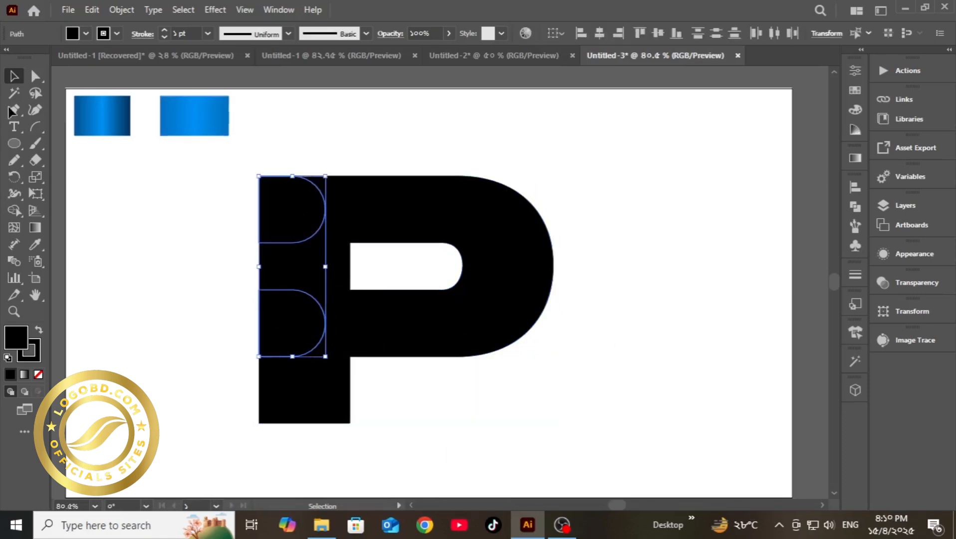
click(35, 244)
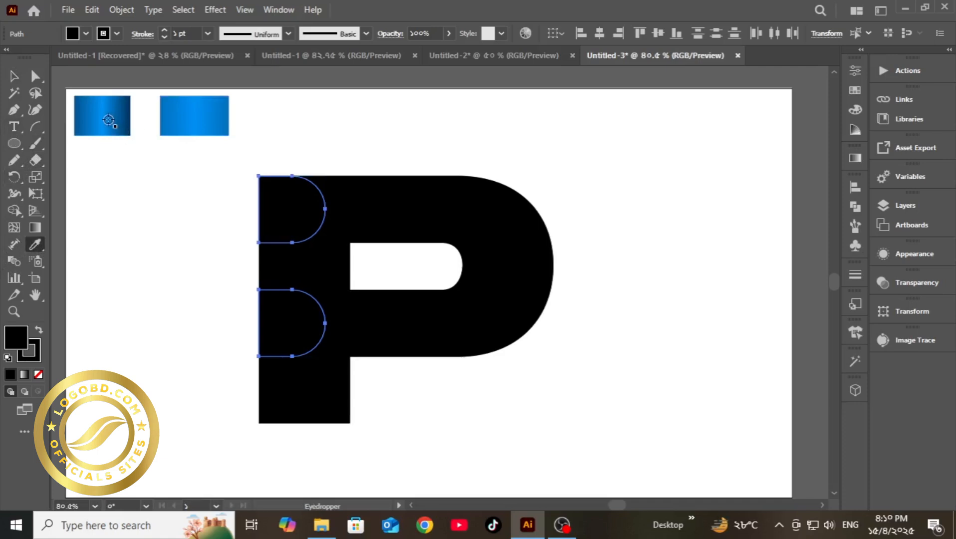
click(190, 126)
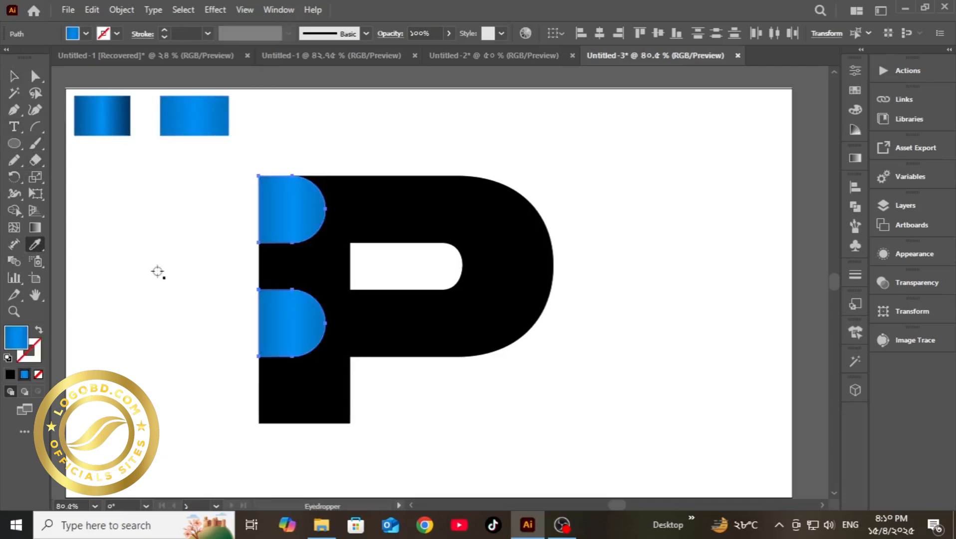
click(13, 76)
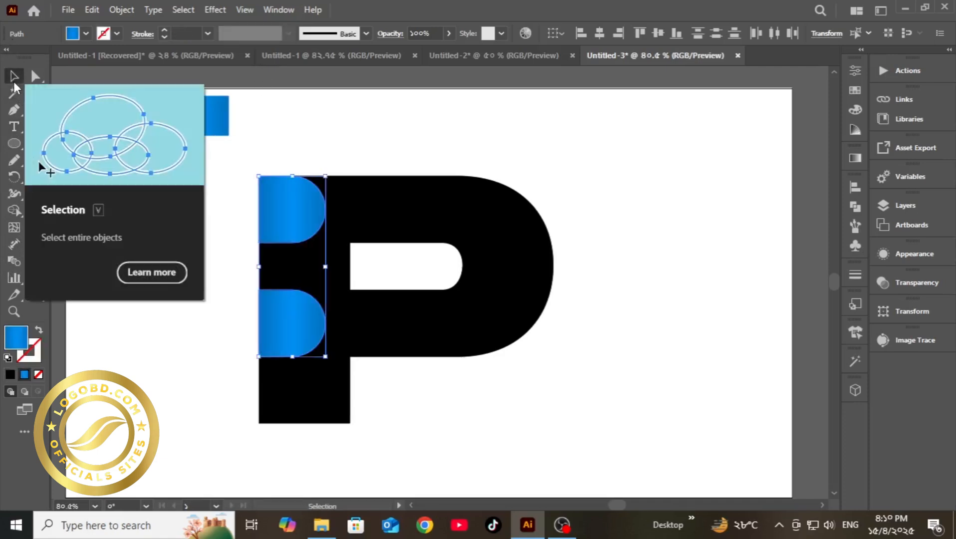
click(129, 356)
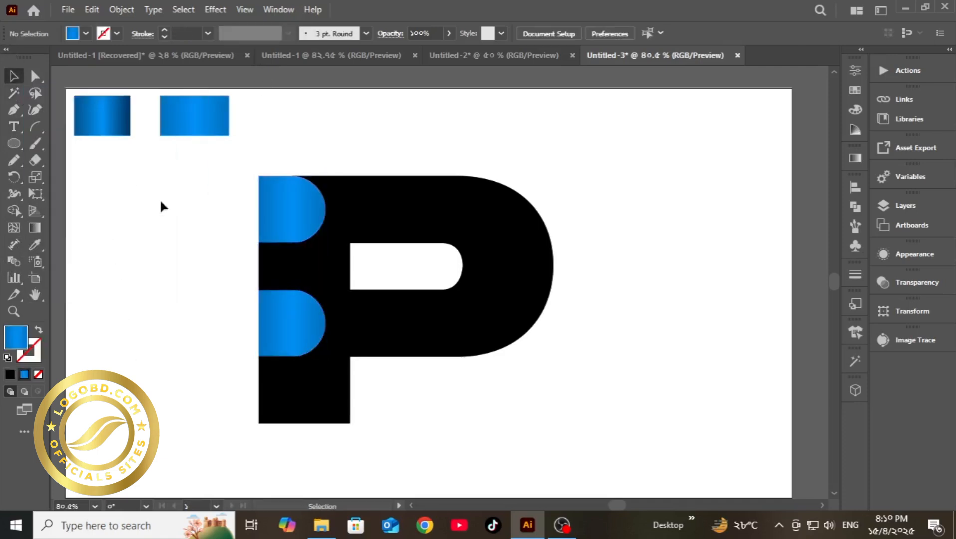
click(298, 269)
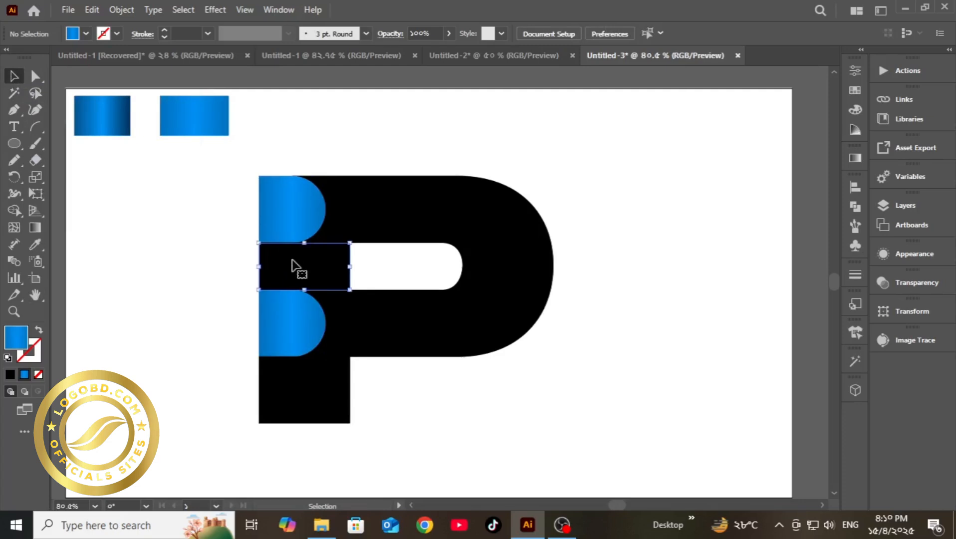
key(Delete)
right_click(289, 384)
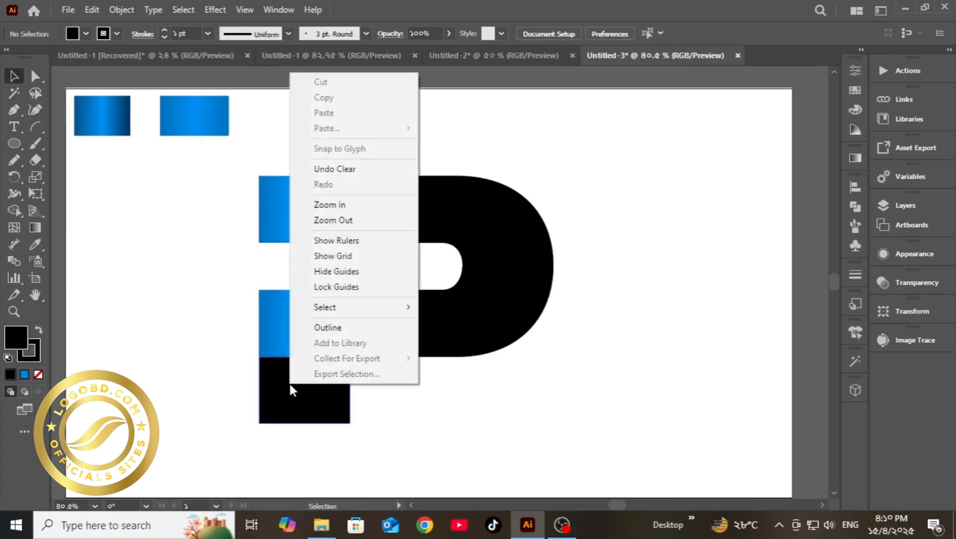
click(310, 167)
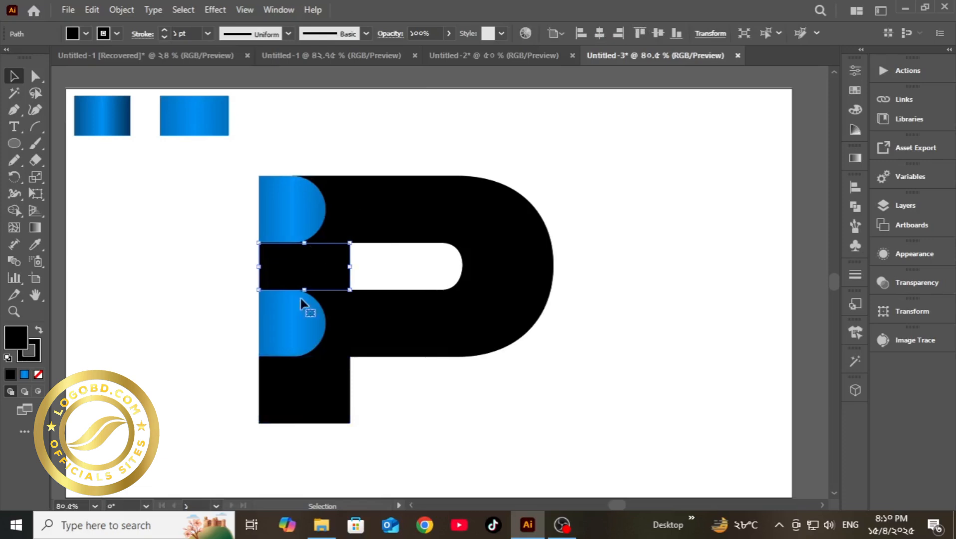
- Apply the darker blue gradient from the first sample rectangle to the stem's middle and lower pieces with the Eyedropper
shift+click(298, 385)
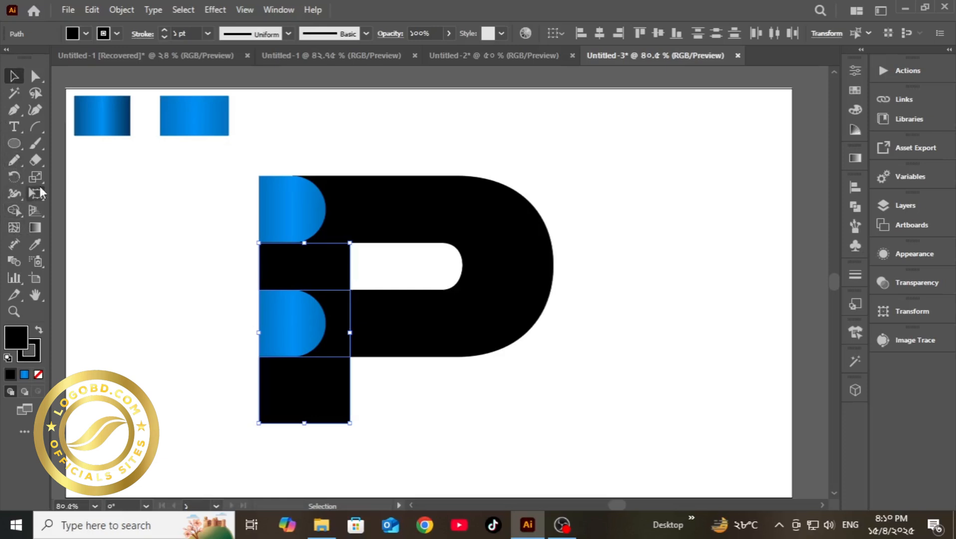
click(34, 244)
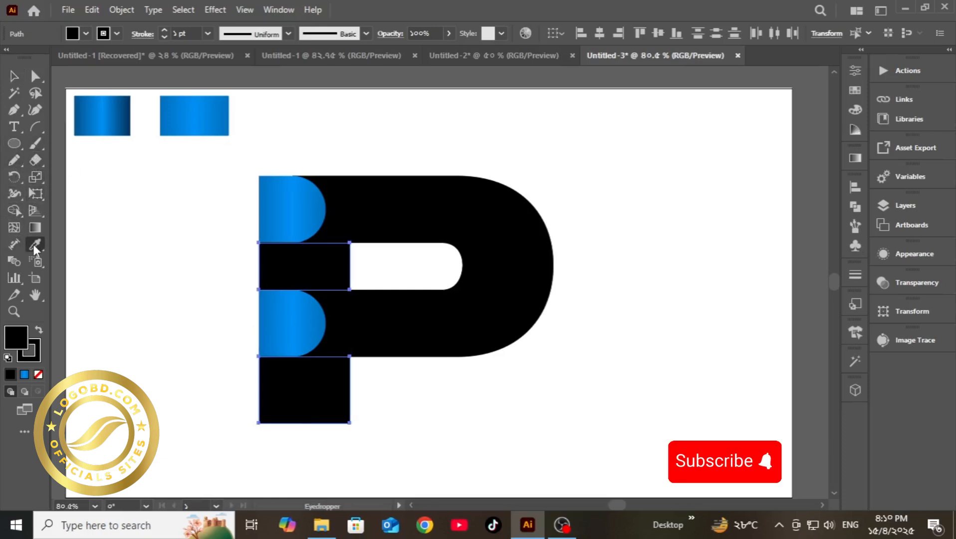
click(104, 125)
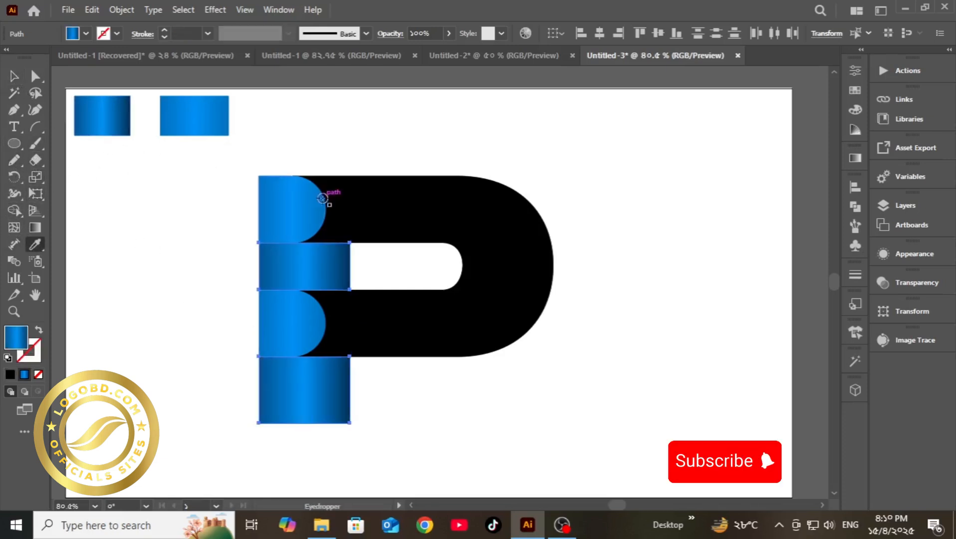
- Fill the bowl's main body with the darker blue gradient from the first sample rectangle using the Eyedropper
key(v)
click(426, 207)
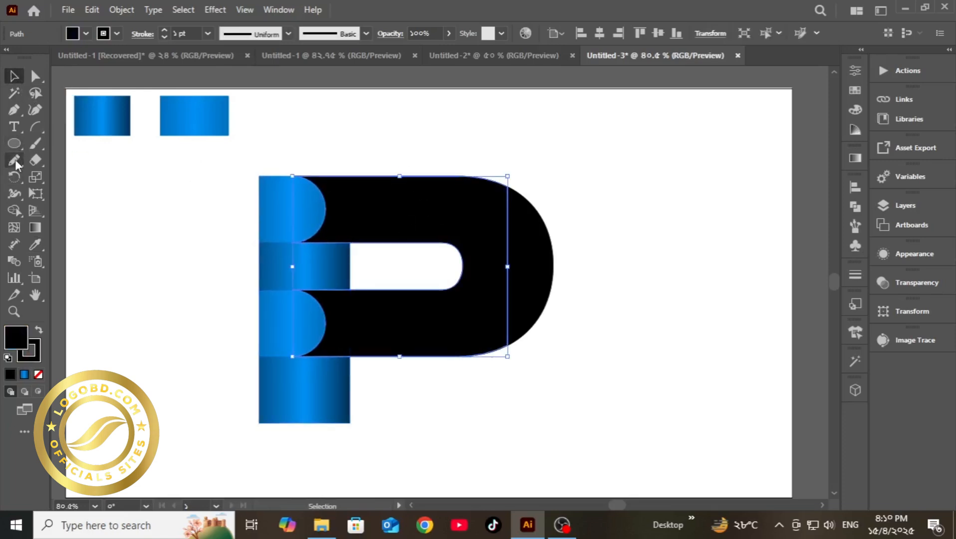
click(34, 244)
click(115, 134)
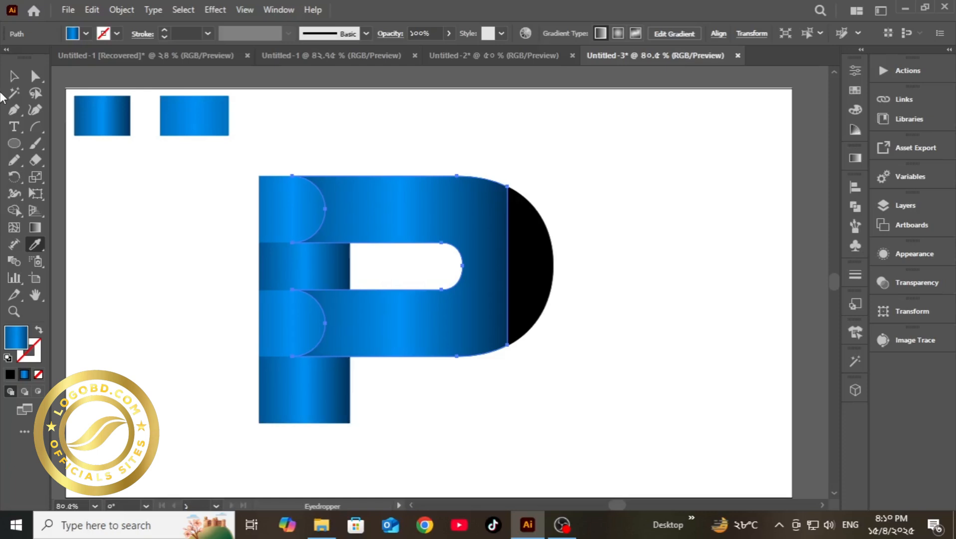
- Colour the black curved piece at the bowl's outer end with the lighter gradient of the second sample rectangle
click(14, 76)
click(559, 374)
click(540, 286)
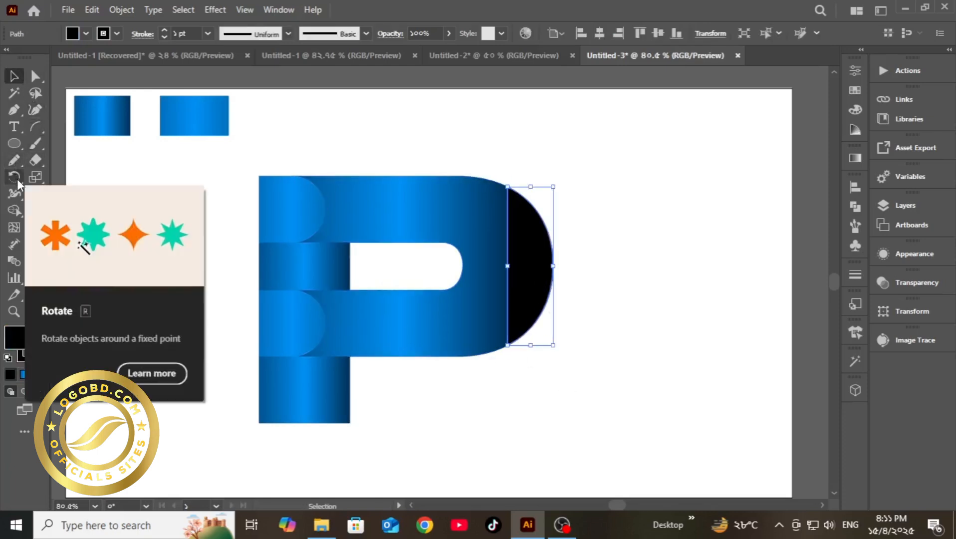
click(35, 244)
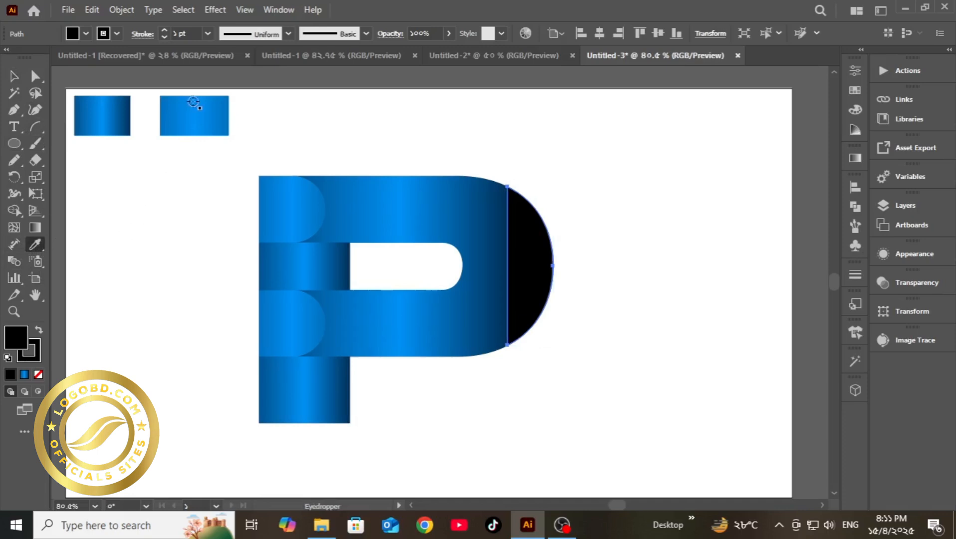
click(191, 127)
click(14, 76)
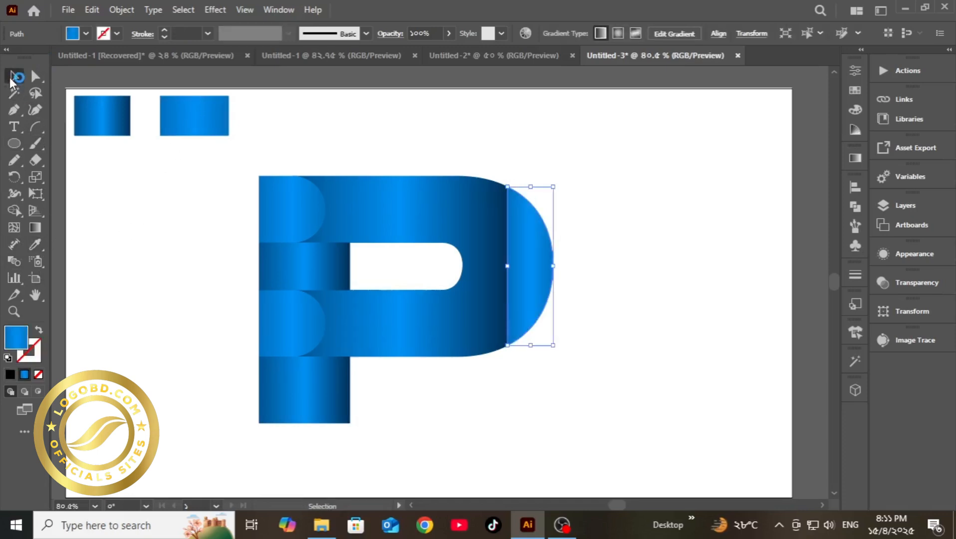
- Flip the bowl's curved end piece horizontally across its straight edge and deselect it
right_click(523, 267)
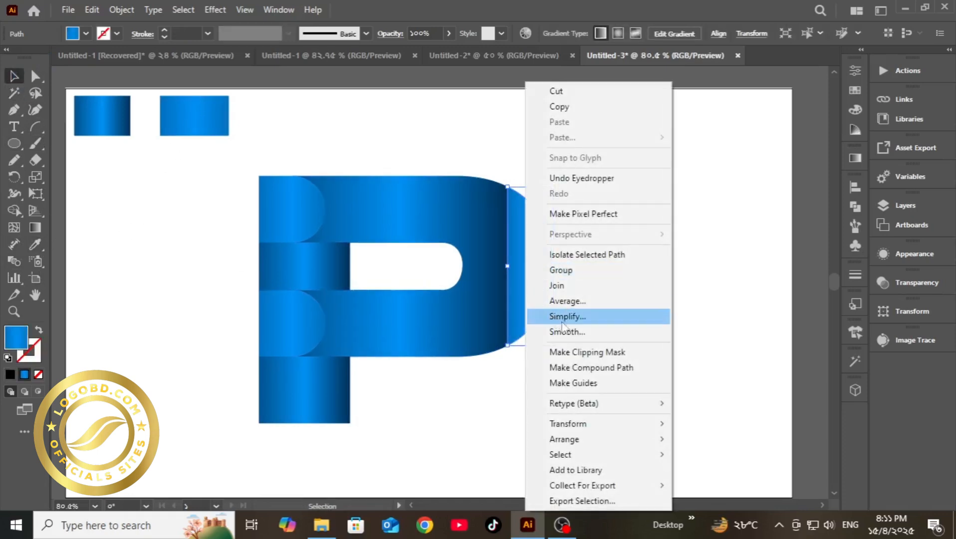
click(853, 70)
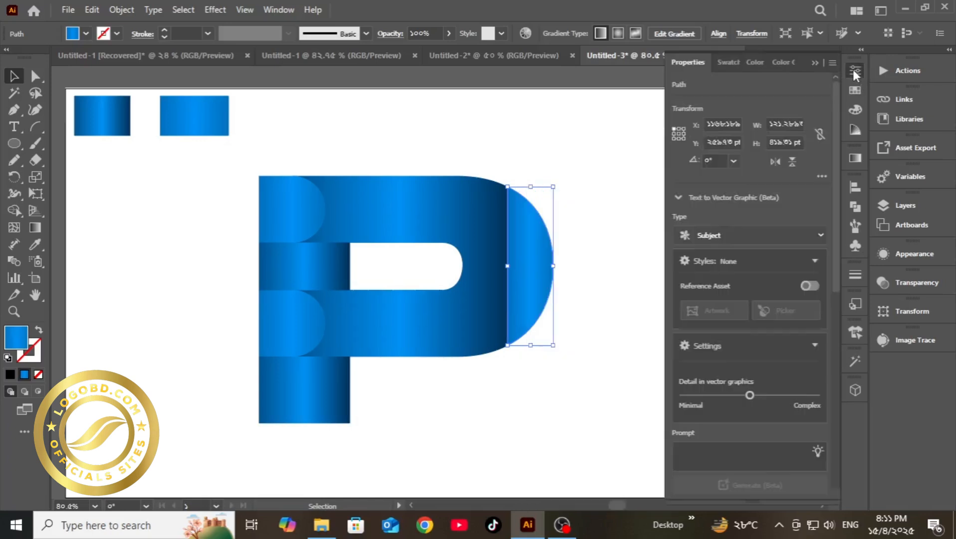
click(774, 161)
click(599, 267)
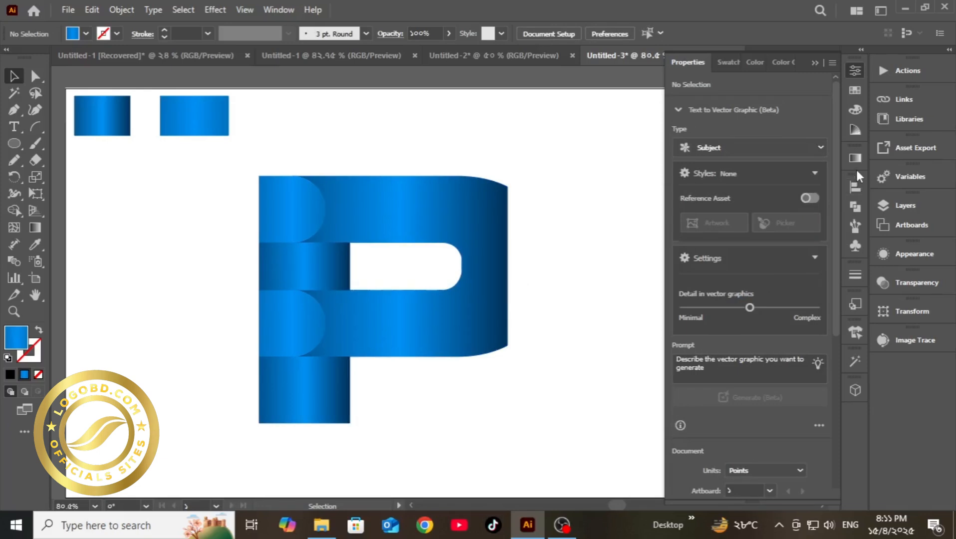
- Select the flipped curved piece hidden behind the bowl through the layer contents and bring it to the front
click(890, 199)
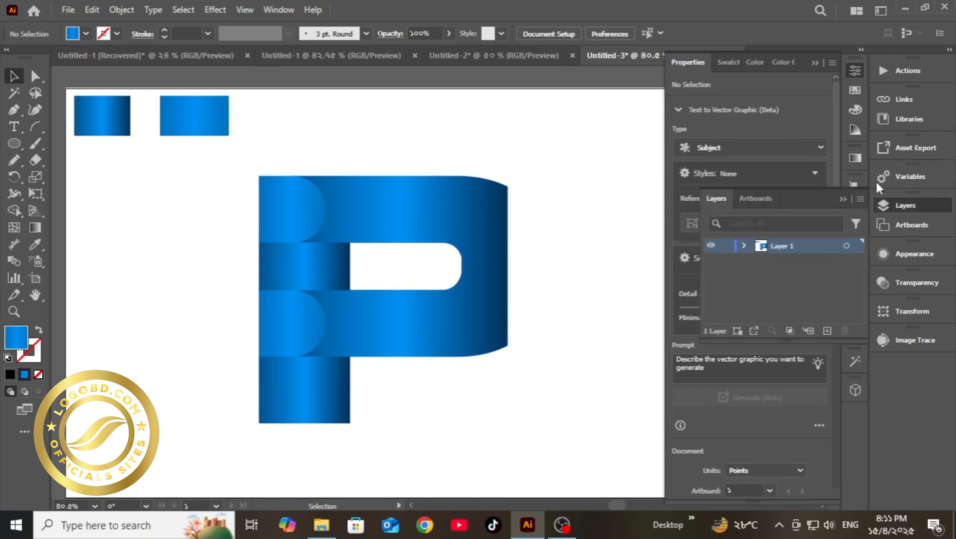
click(741, 246)
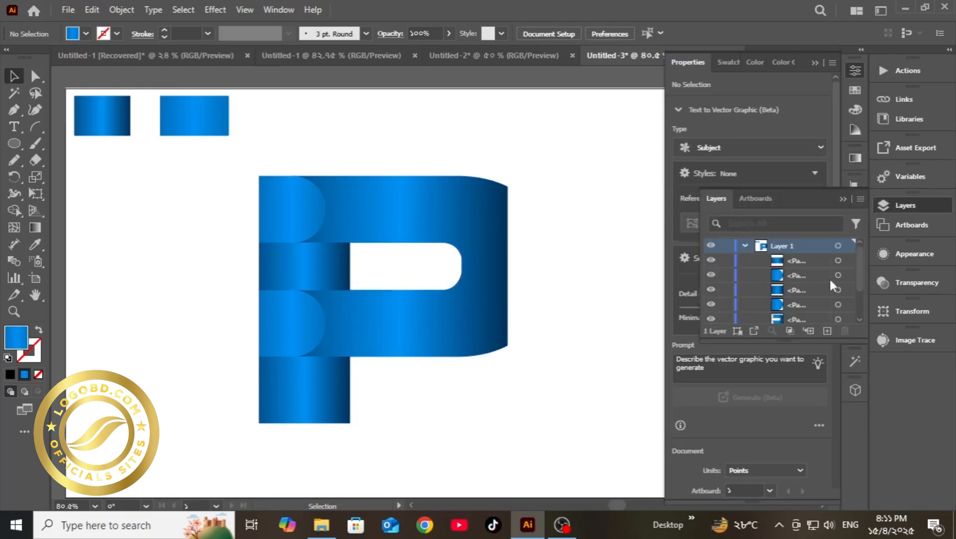
scroll(855, 276, down, 3)
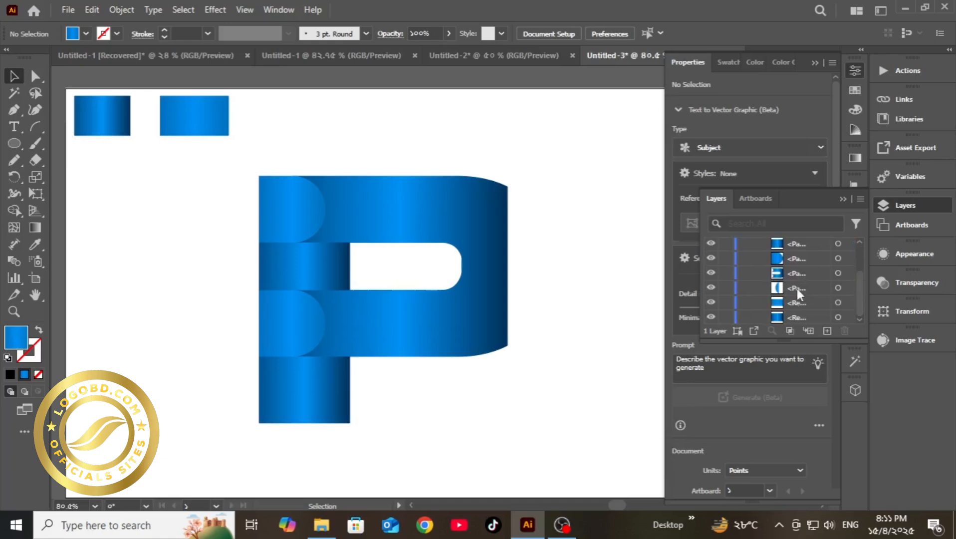
click(838, 287)
right_click(505, 325)
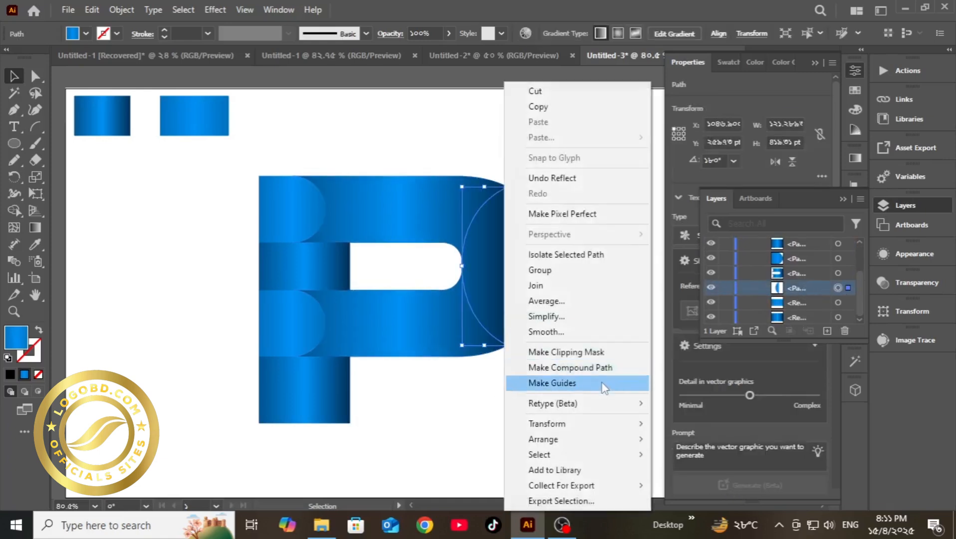
mouse_move(549, 439)
click(698, 439)
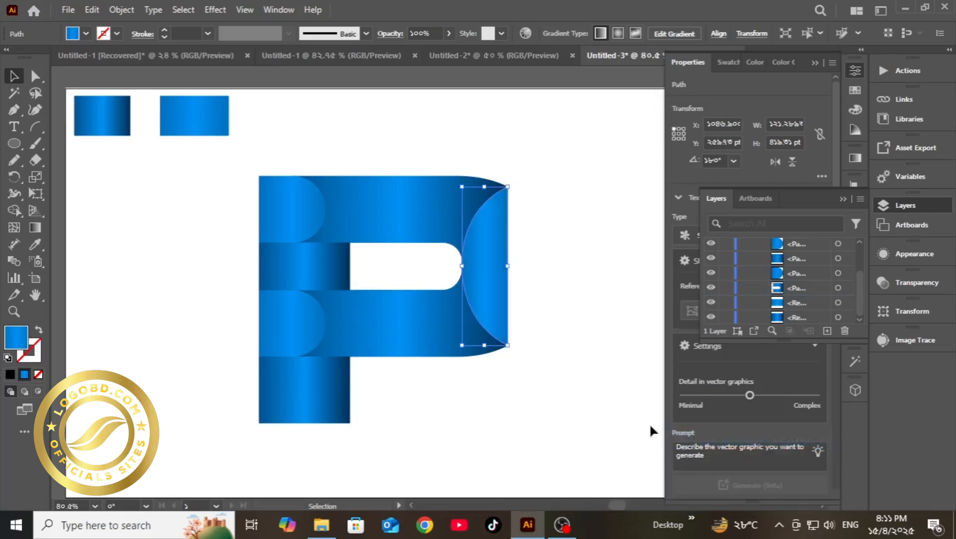
click(603, 373)
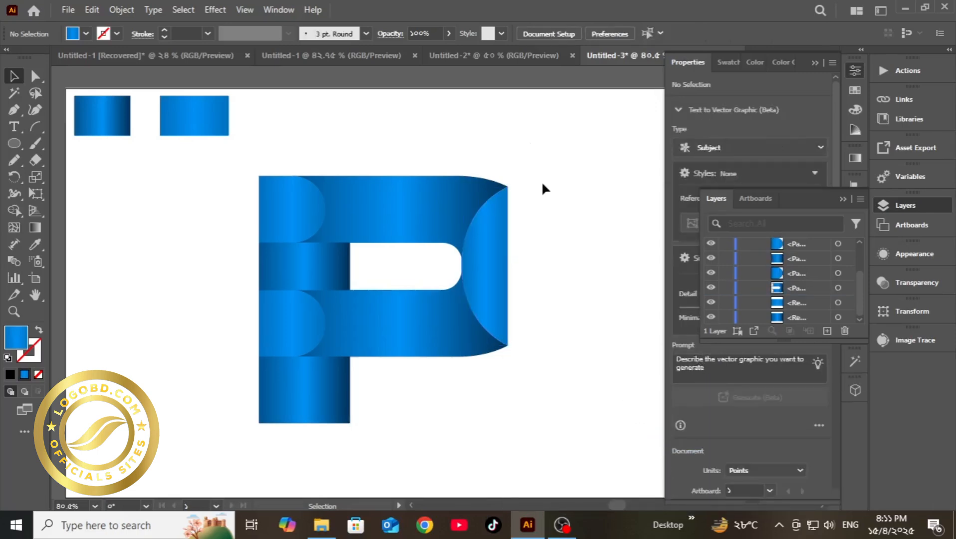
click(842, 199)
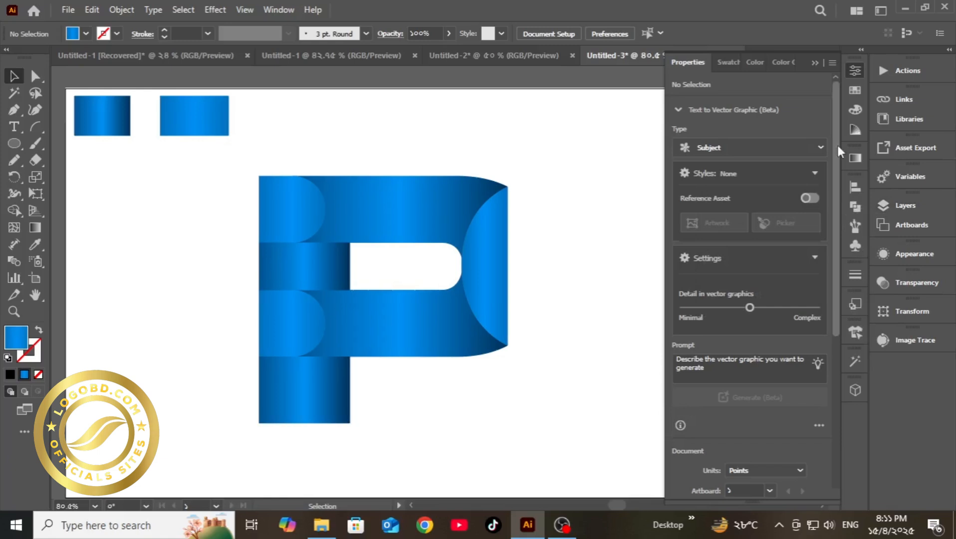
click(814, 62)
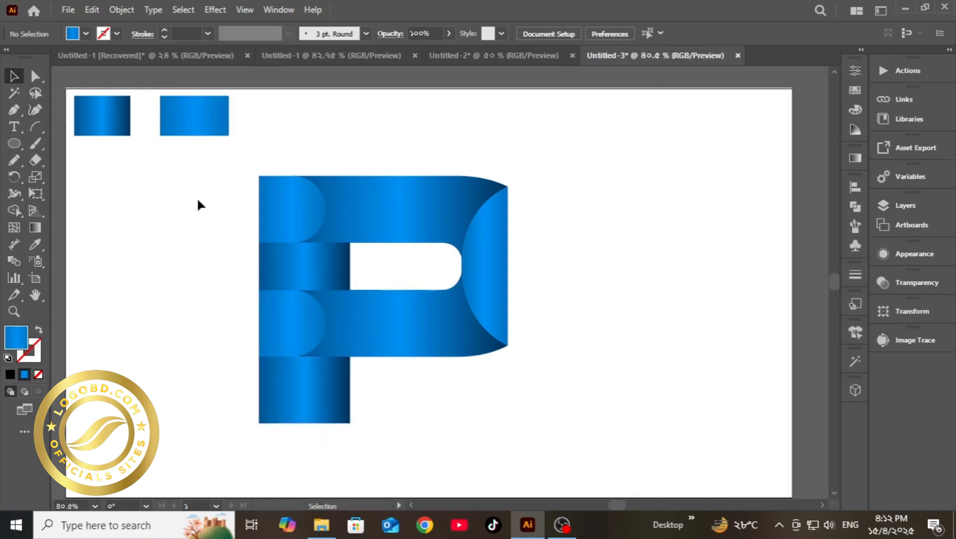
- Adjust the position and extent of the linear gradients on both rounded arm-end pieces, and deselect them
click(291, 225)
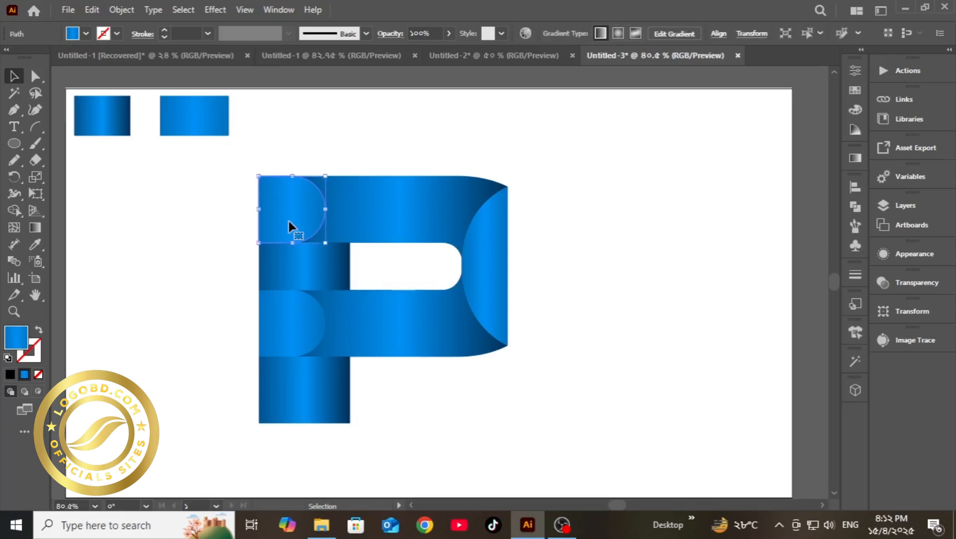
shift+click(286, 331)
click(33, 228)
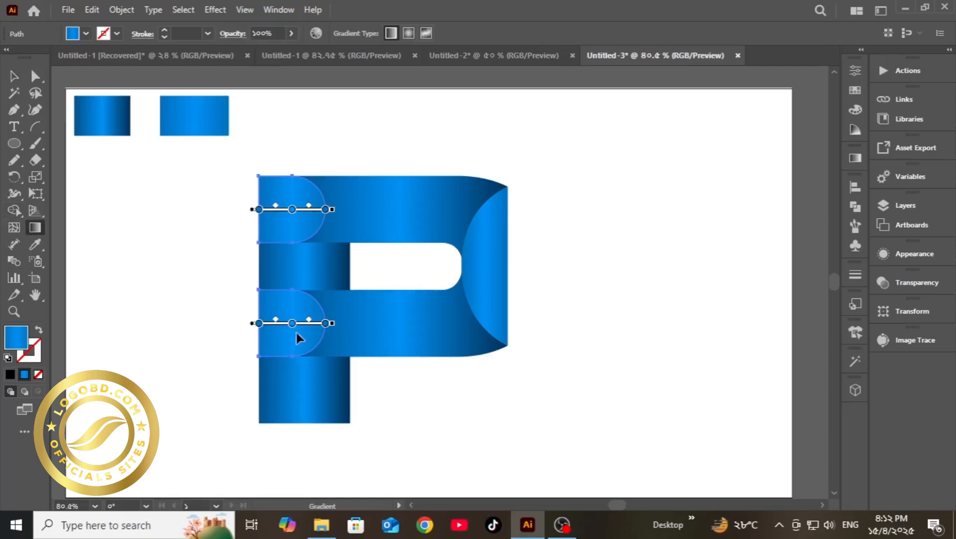
mouse_move(333, 322)
mouse_down()
mouse_move(364, 325)
mouse_move(338, 324)
mouse_up()
drag(274, 327, 288, 327)
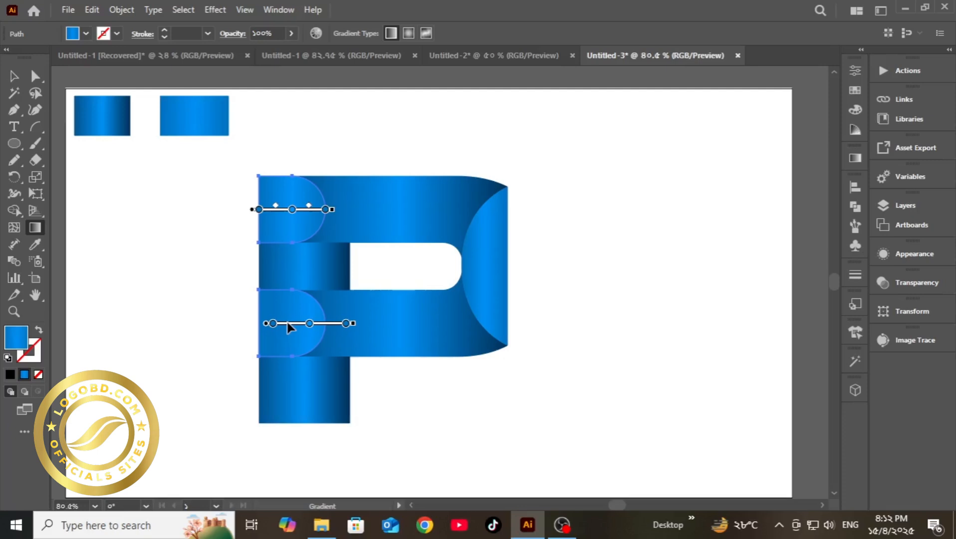
mouse_move(287, 322)
mouse_down()
mouse_move(251, 320)
mouse_move(263, 321)
mouse_up()
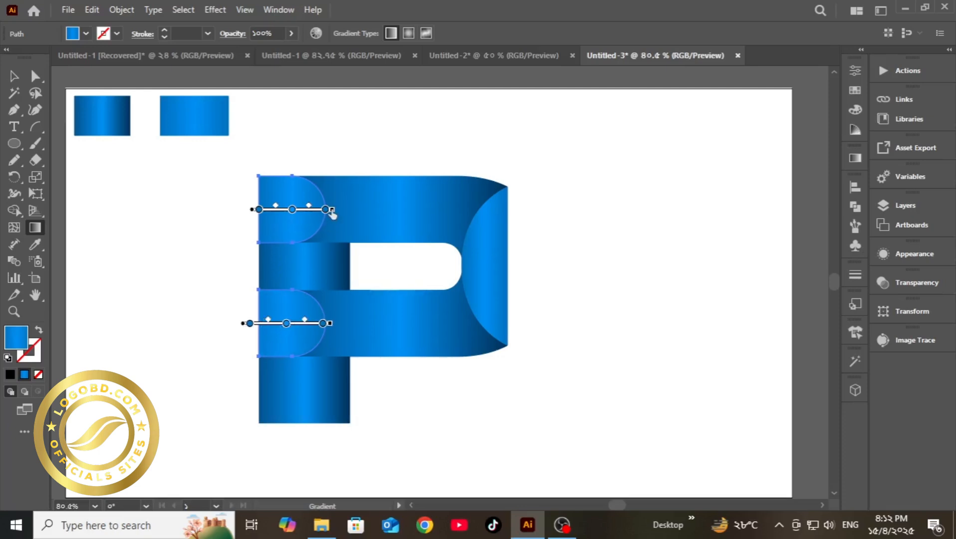
mouse_move(335, 210)
mouse_down()
mouse_move(354, 212)
mouse_move(310, 215)
mouse_move(337, 210)
mouse_move(327, 214)
mouse_up()
click(14, 75)
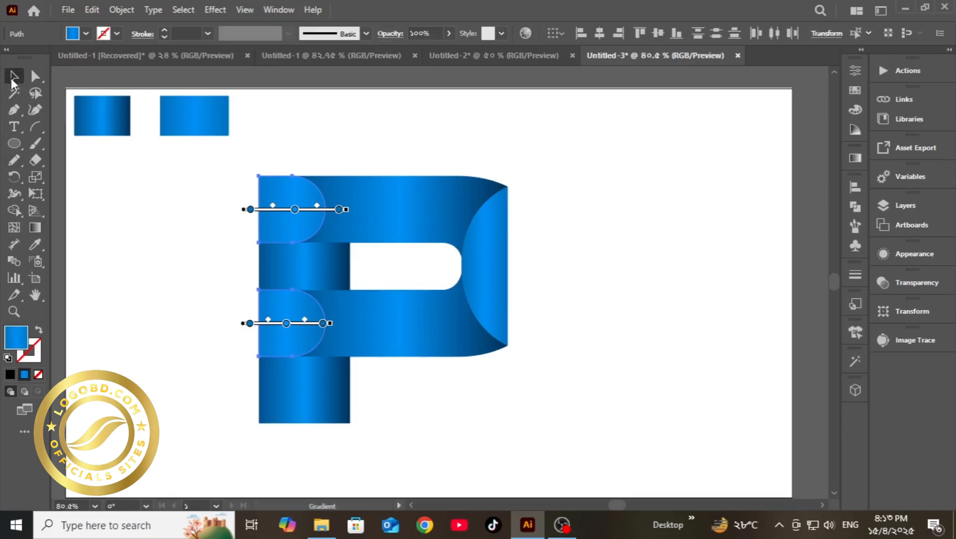
click(106, 302)
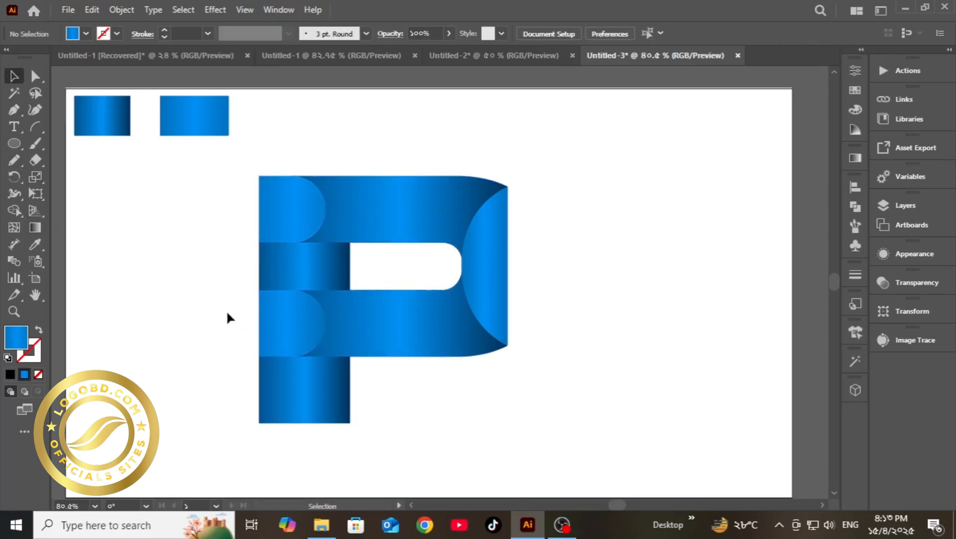
- Apply a Drop Shadow effect in Multiply mode with increased opacity to both rounded arm-end pieces, and deselect them
click(269, 330)
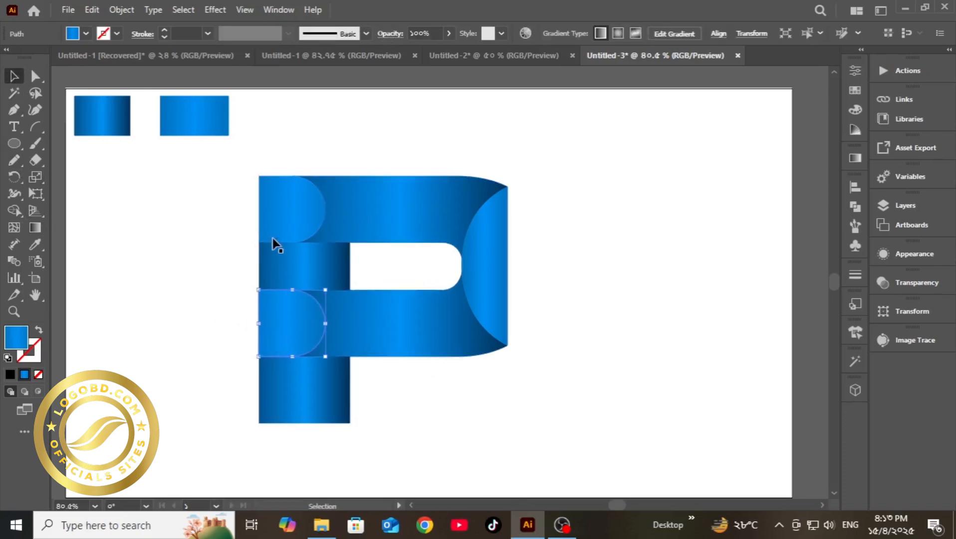
shift+click(281, 202)
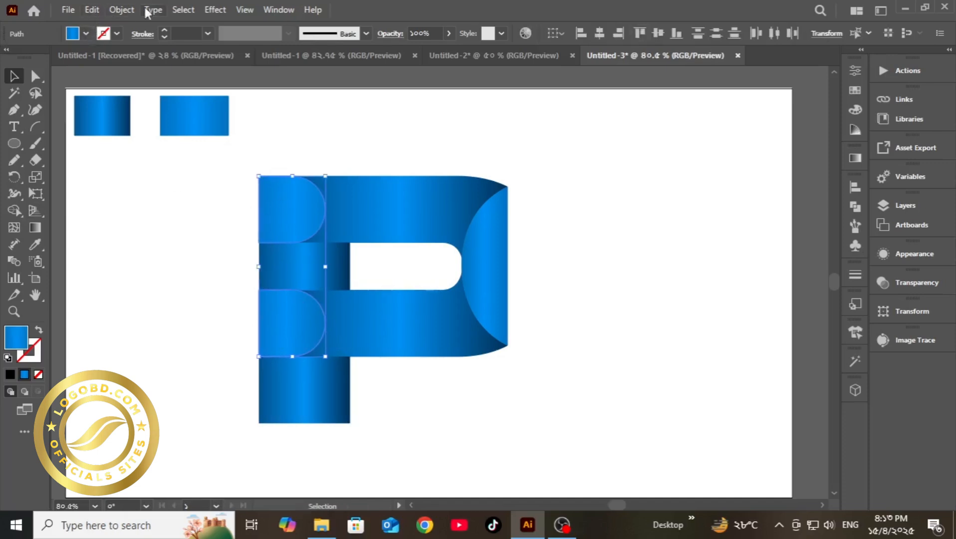
click(215, 9)
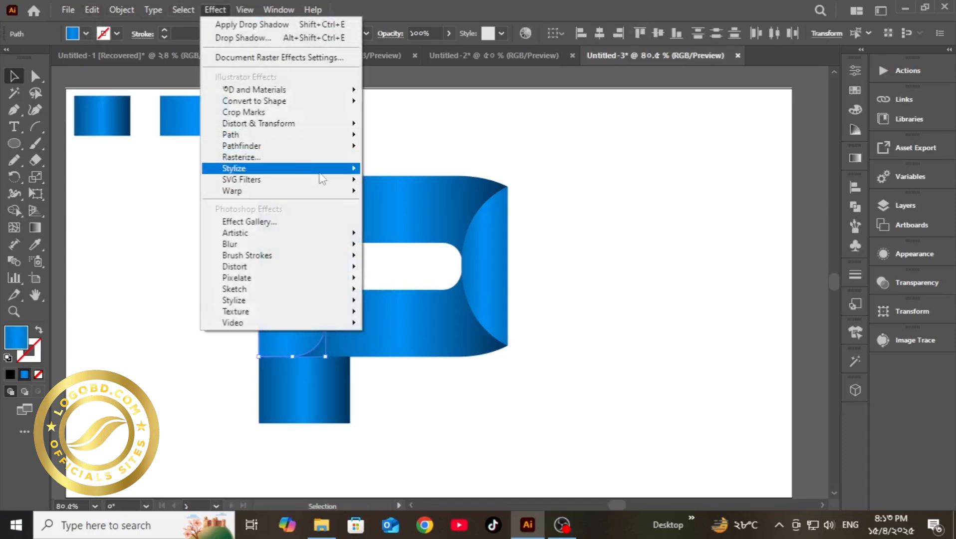
mouse_move(319, 168)
click(379, 171)
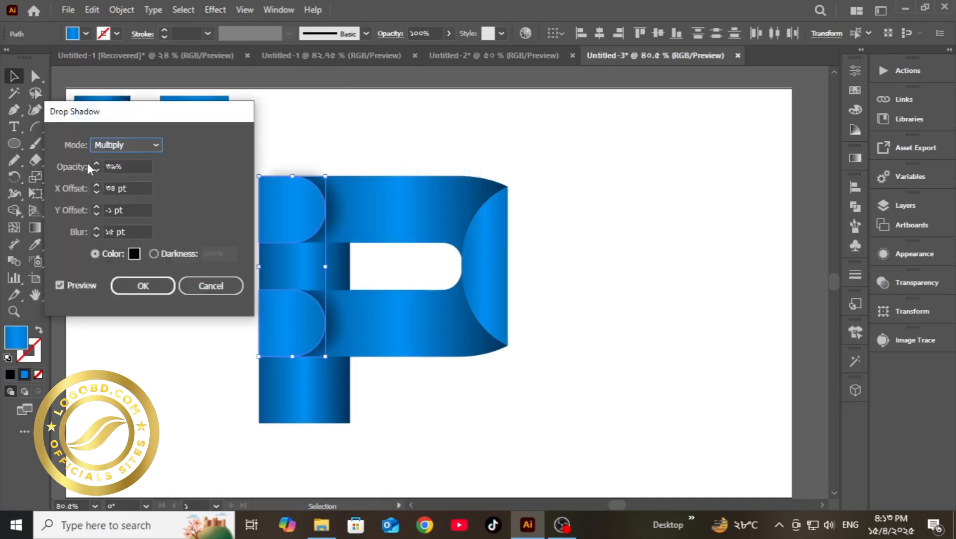
click(97, 170)
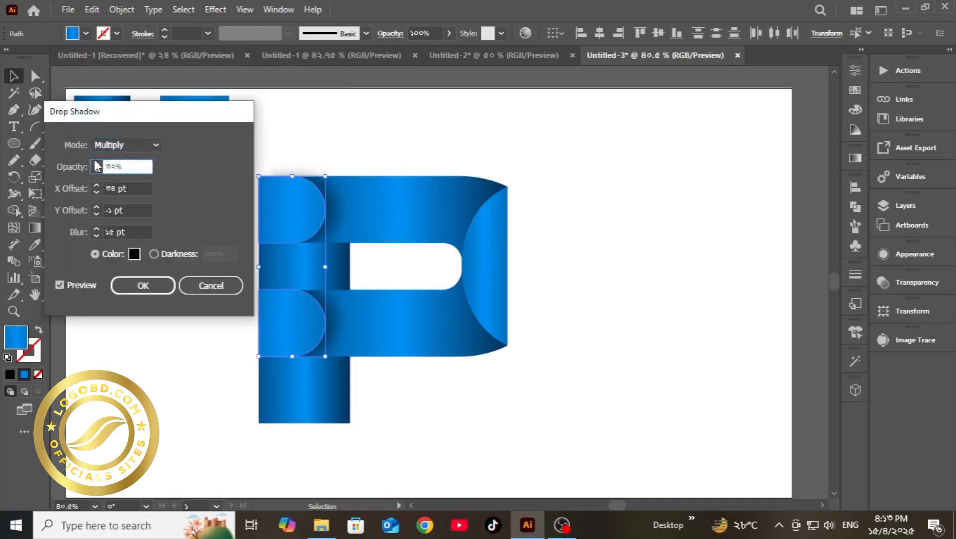
click(99, 162)
click(99, 162)
click(98, 162)
click(99, 163)
click(100, 163)
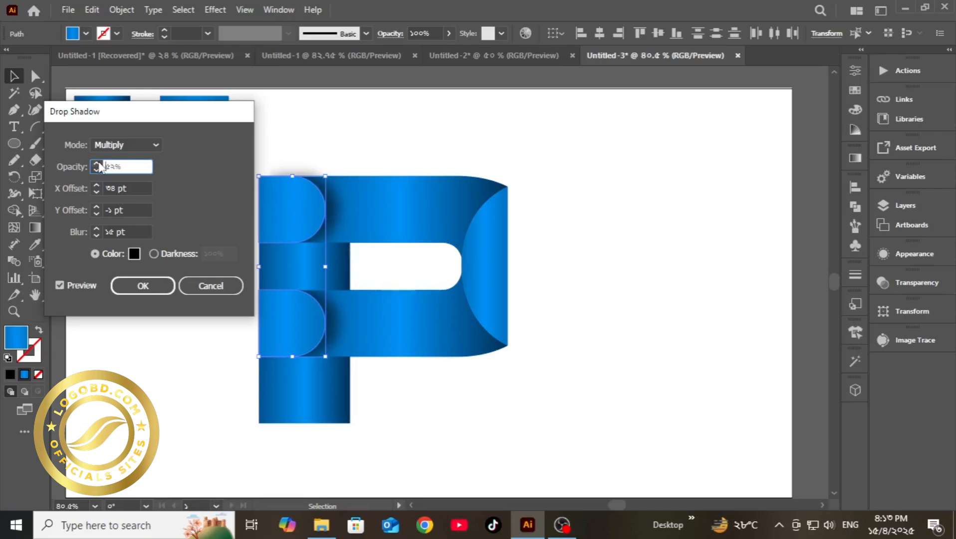
click(151, 292)
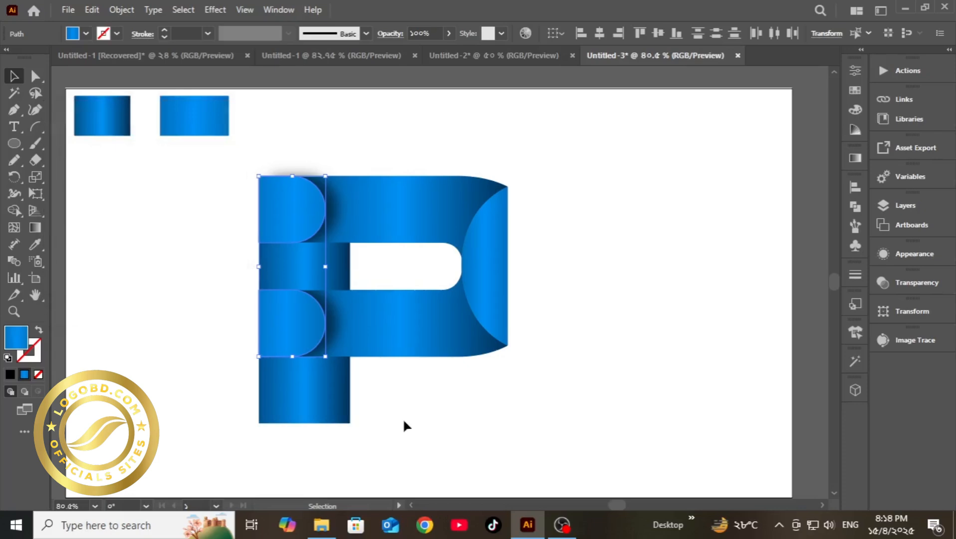
click(403, 418)
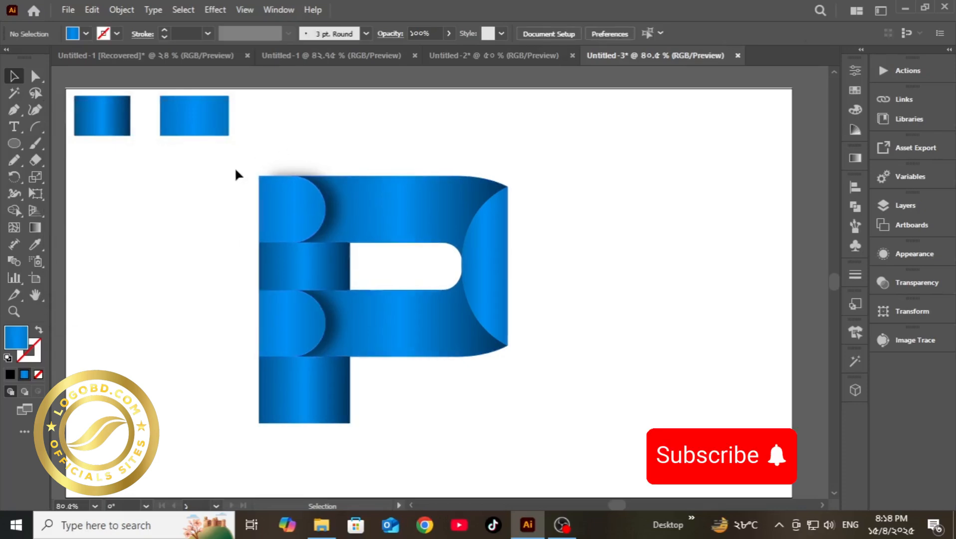
- Group all the pieces of the letter P
drag(236, 170, 501, 401)
right_click(434, 358)
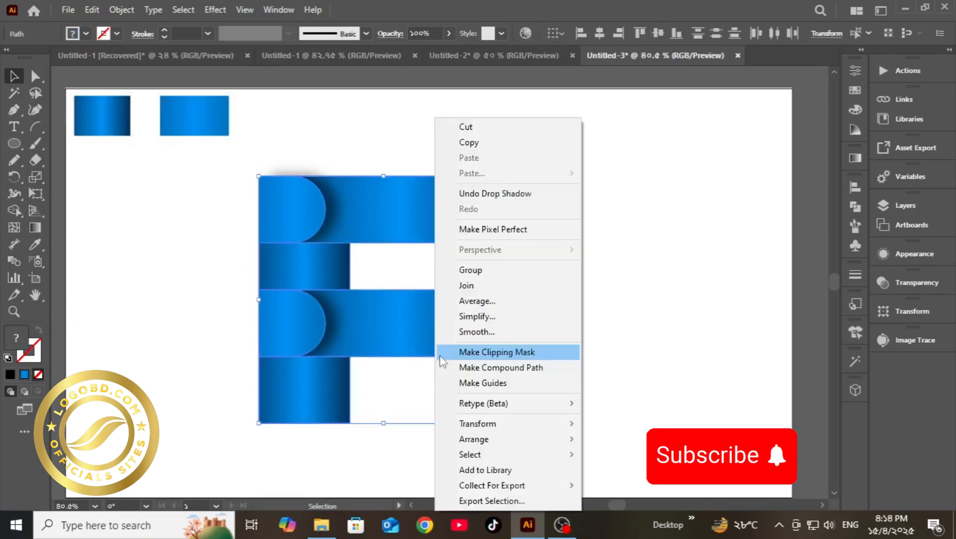
click(478, 270)
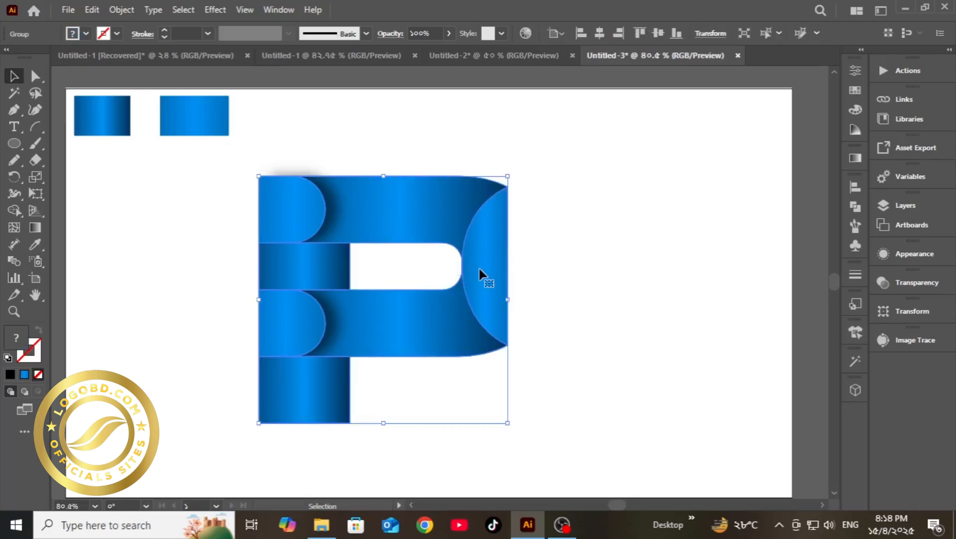